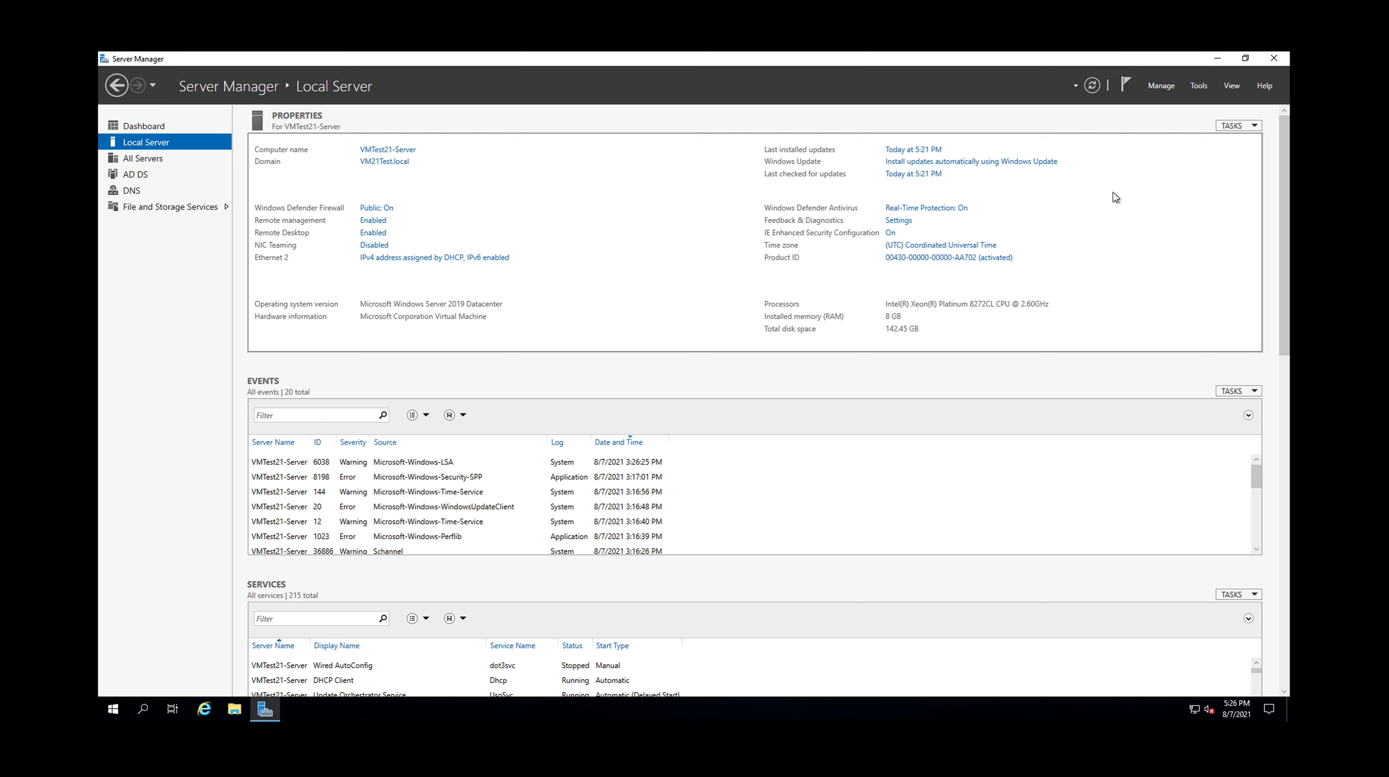
# - Open Active Directory Users and Computers, expand the VM21Test.local domain and widen the tree pane to show the full container names
pyautogui.click(1192, 88)
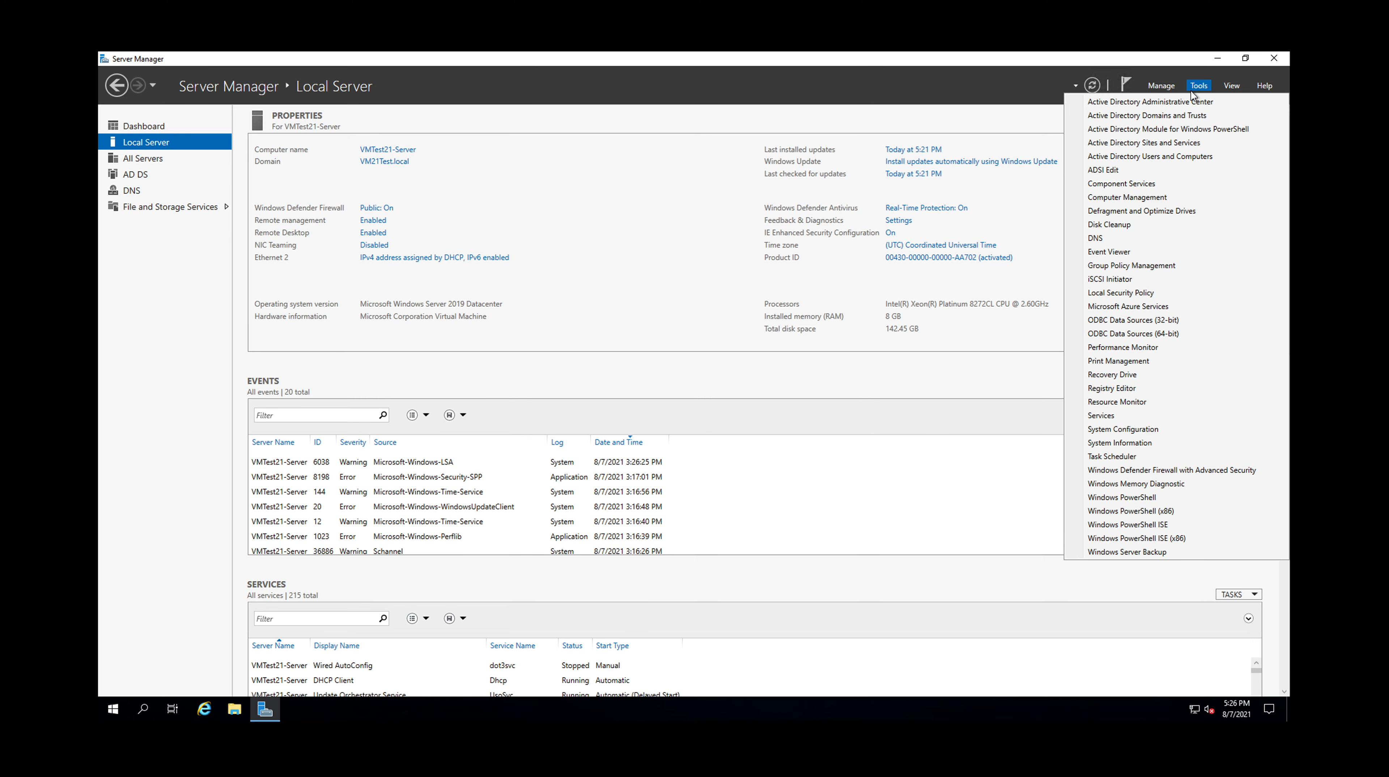
pyautogui.click(1161, 160)
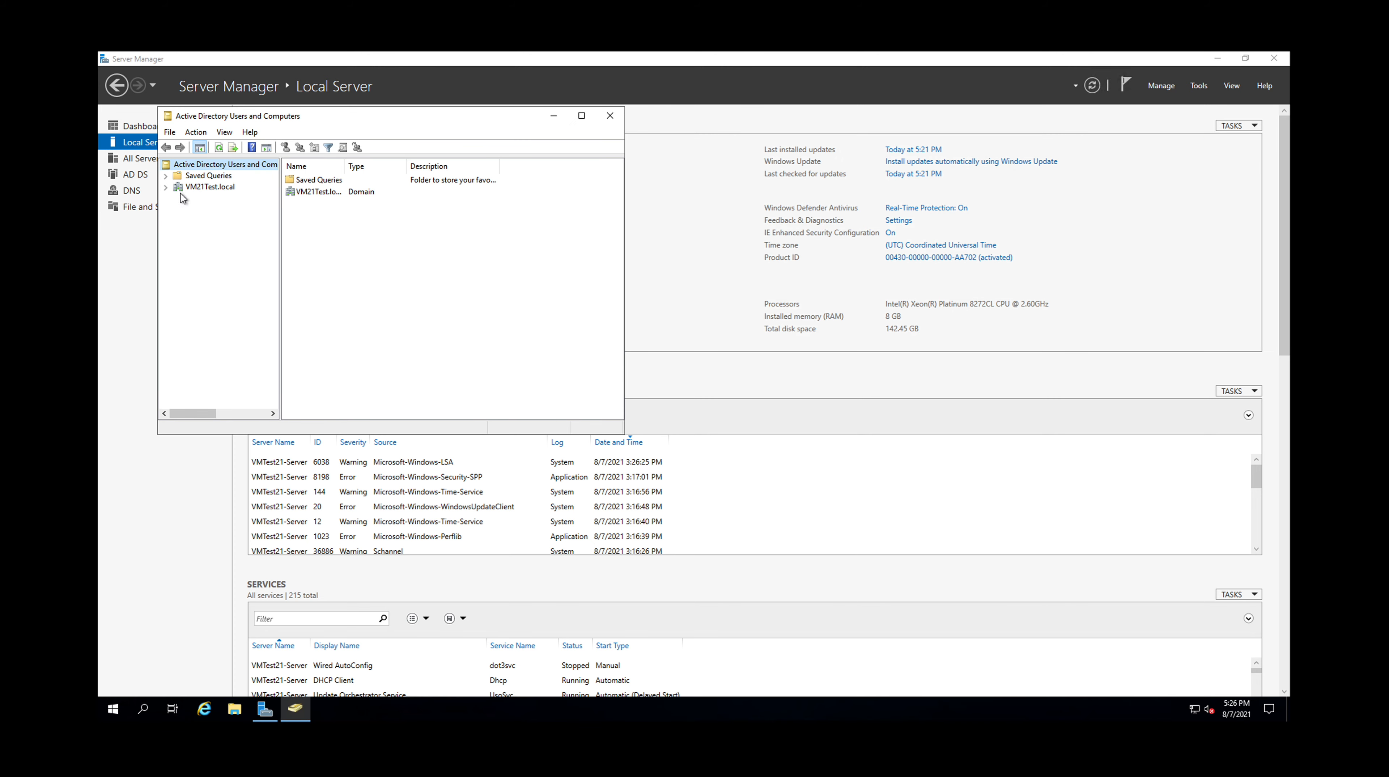
pyautogui.click(165, 187)
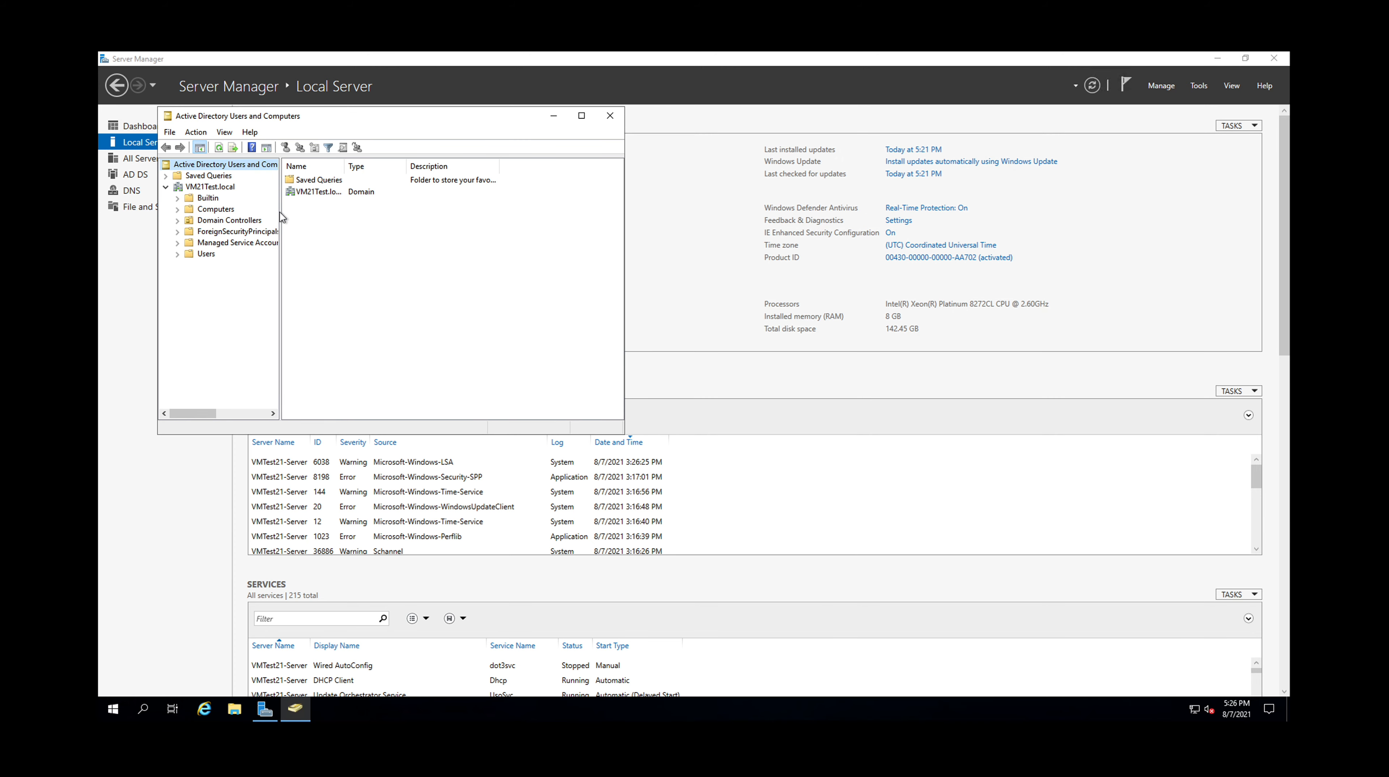
pyautogui.moveTo(279, 213); pyautogui.dragTo(320, 218)
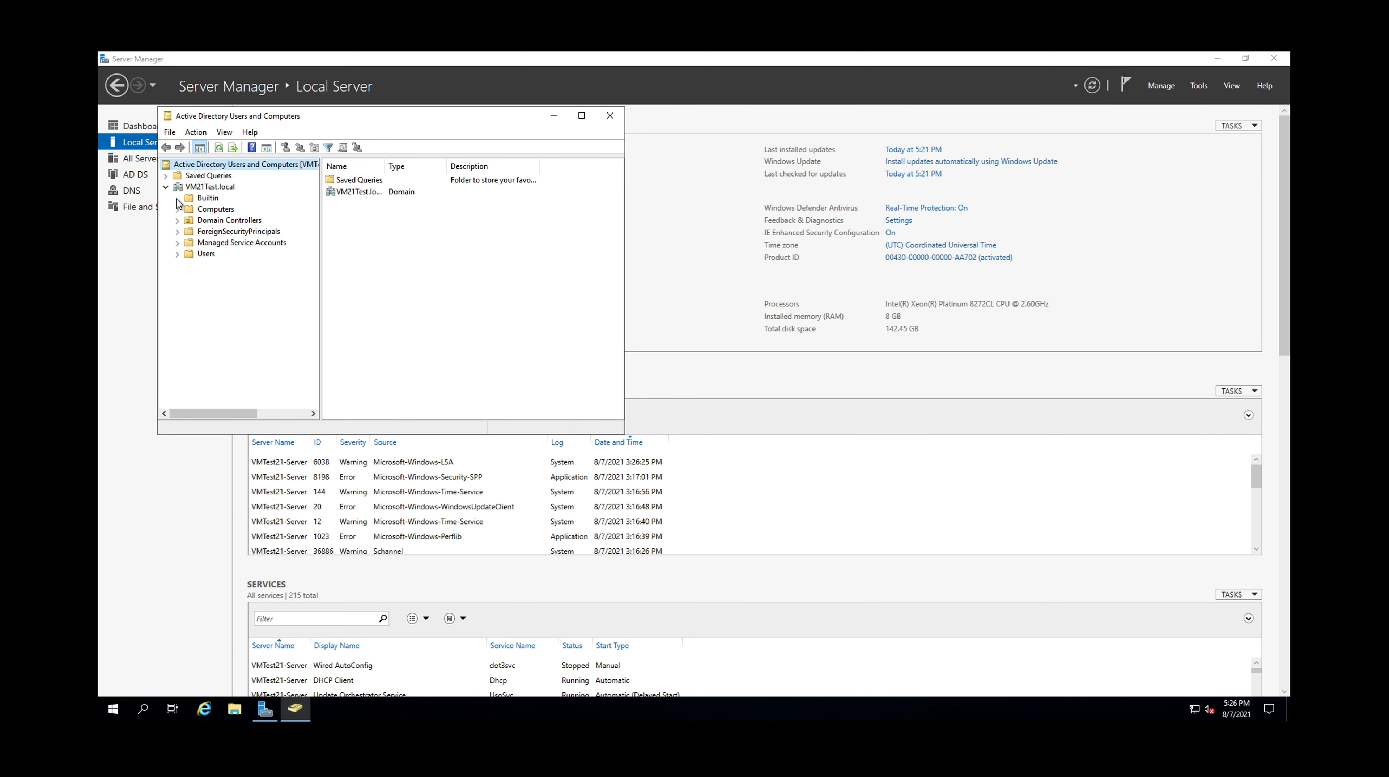
# - View the contents of the Builtin and Users containers, with the console maximized and its tree pane widened
pyautogui.click(205, 199)
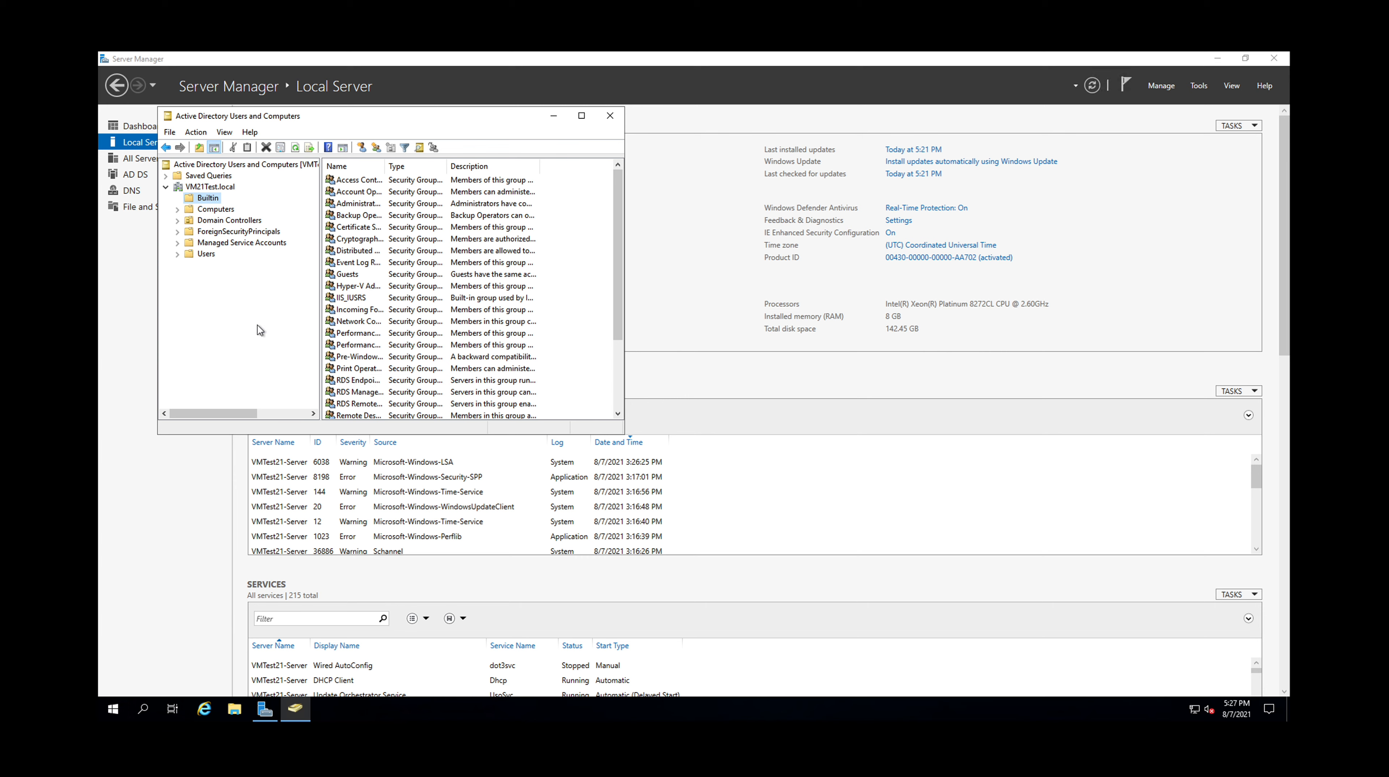
pyautogui.click(210, 256)
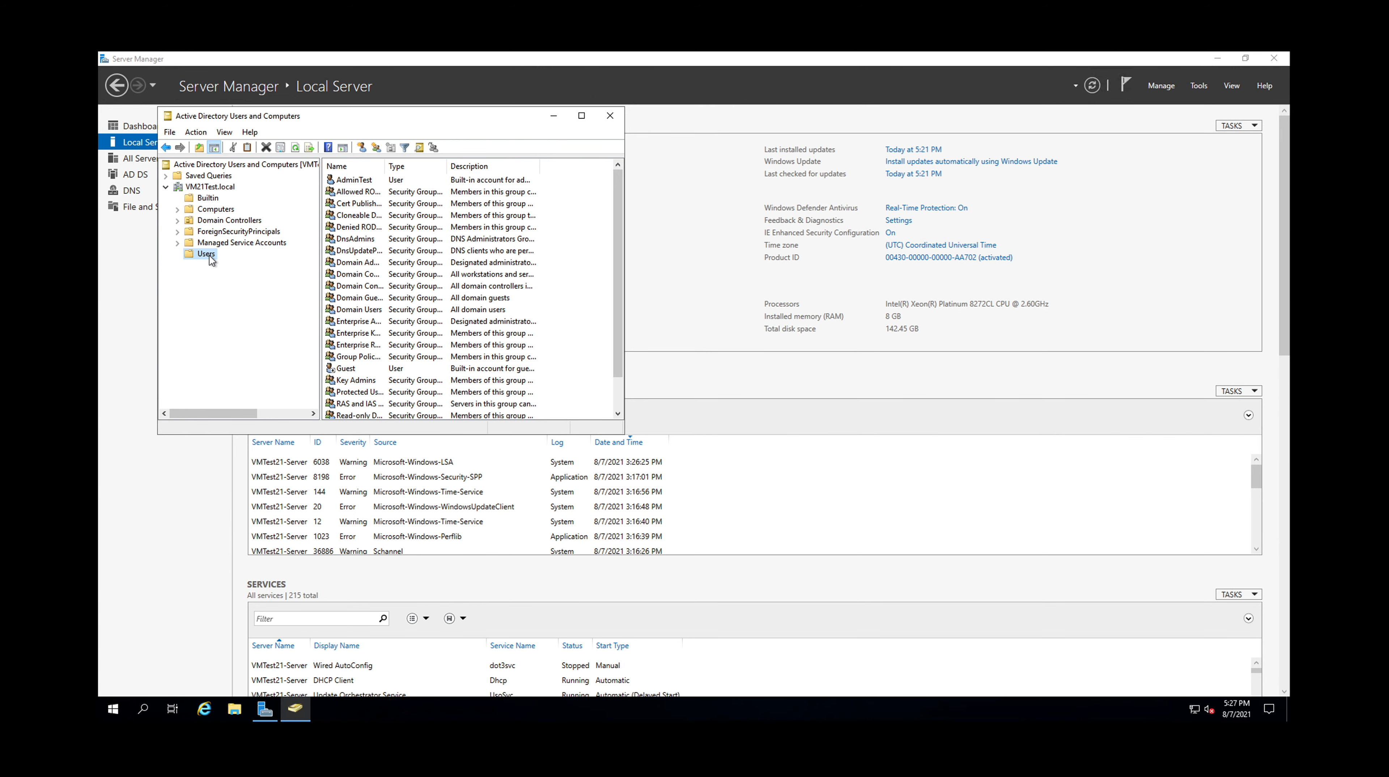
pyautogui.click(577, 120)
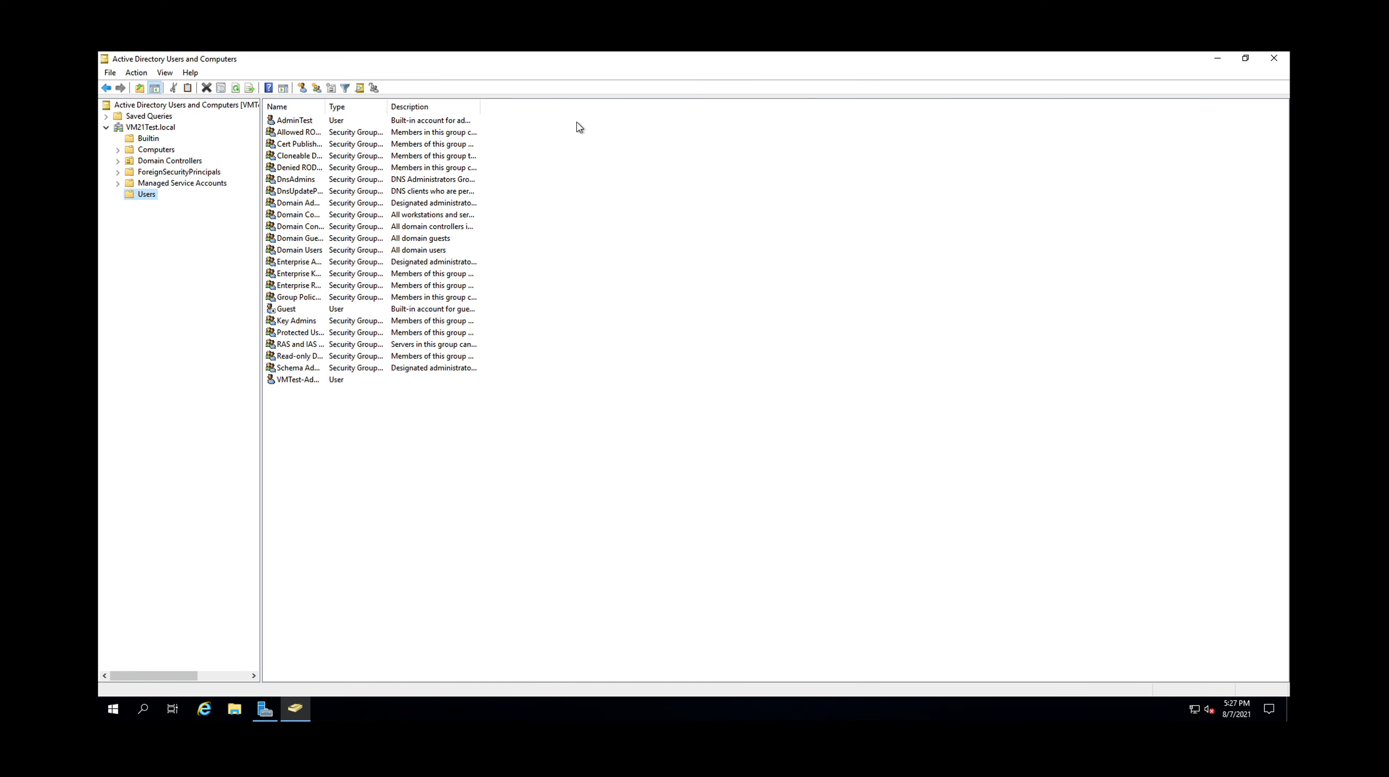
pyautogui.click(260, 143)
pyautogui.click(260, 142)
pyautogui.moveTo(260, 142); pyautogui.dragTo(299, 143)
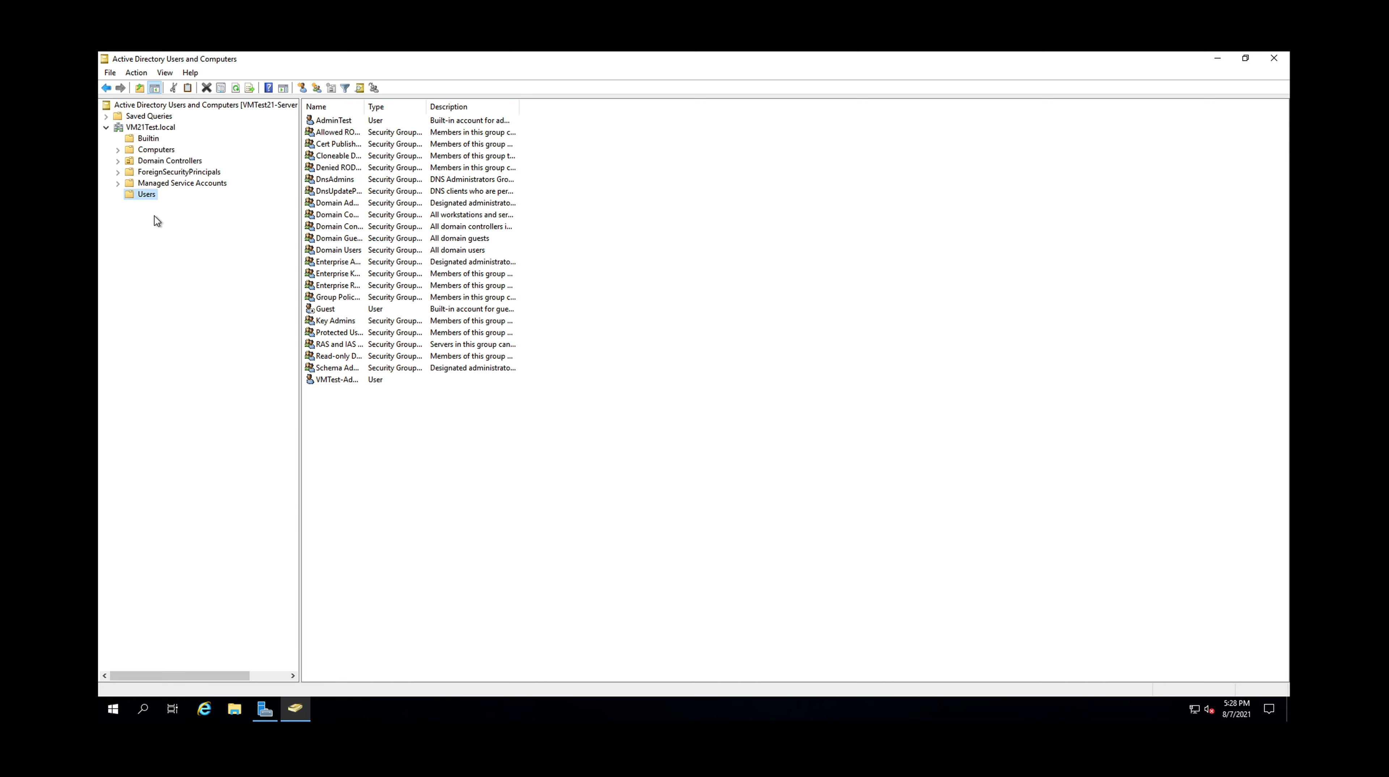
# - Enable Advanced Features for the console with the VM21Test.local domain selected, and check that the option is ticked
pyautogui.click(150, 129)
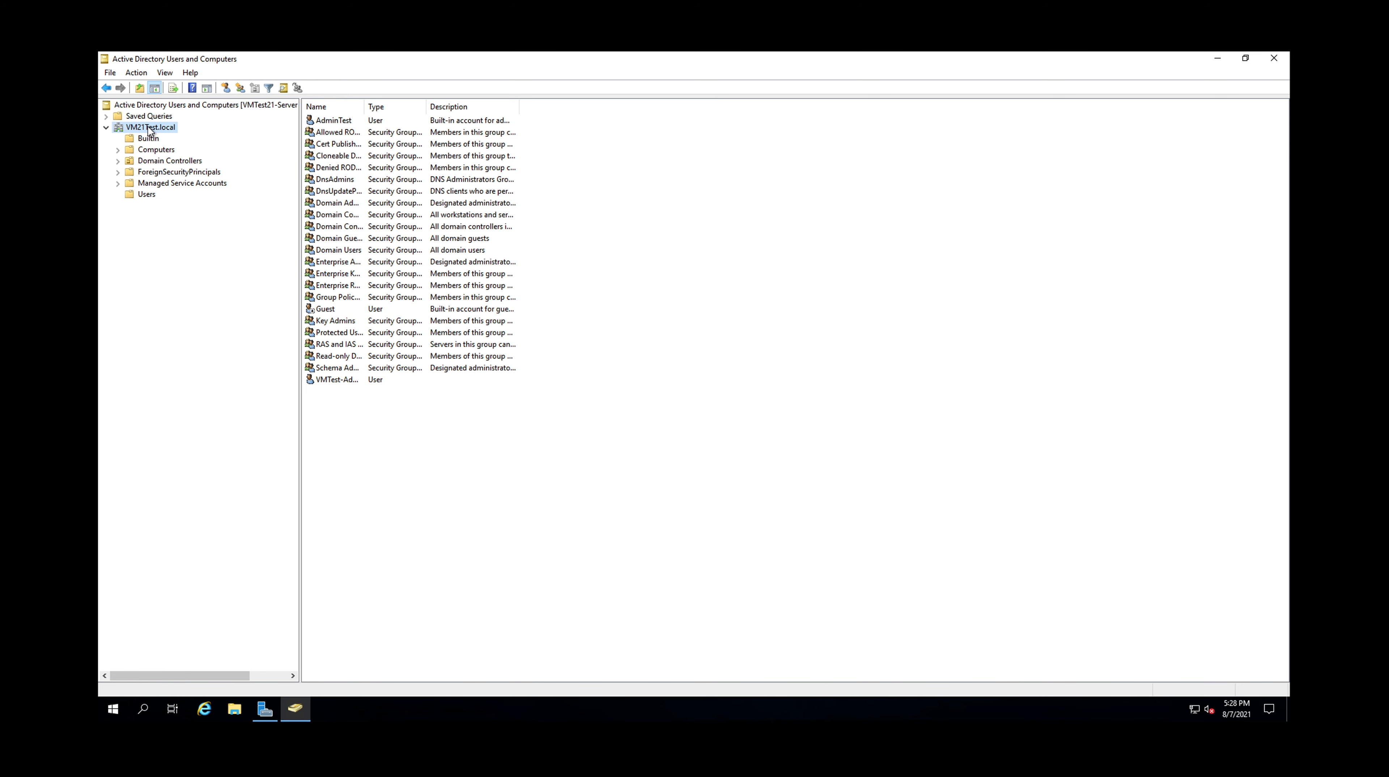
pyautogui.click(166, 73)
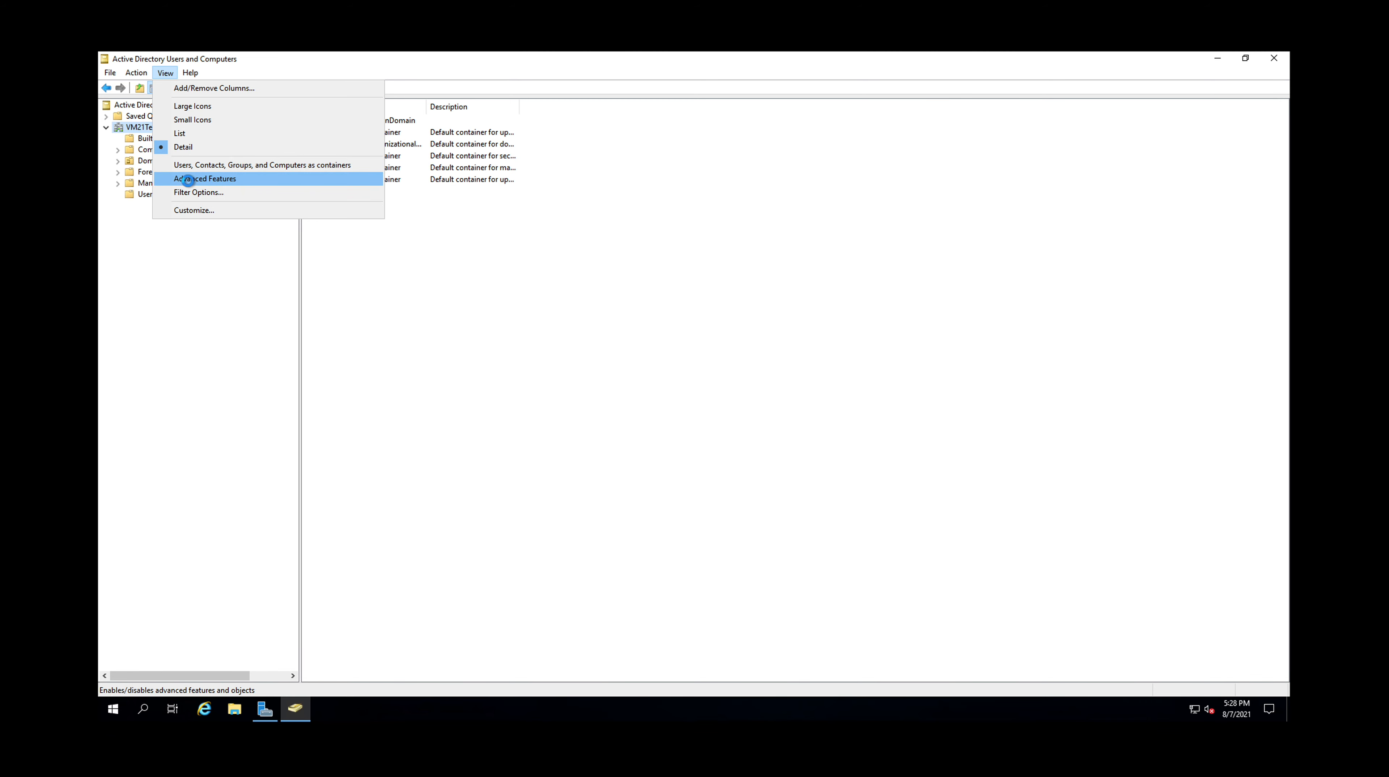
pyautogui.click(187, 180)
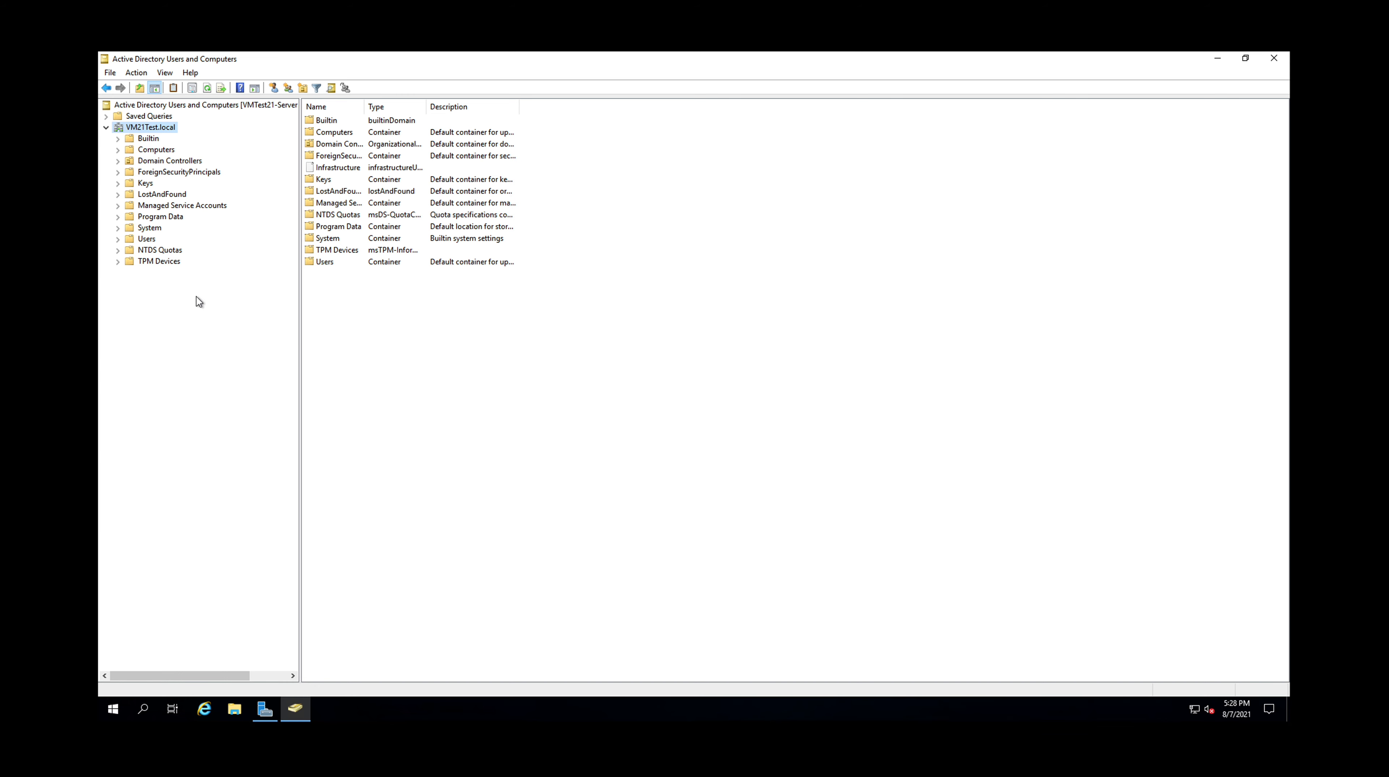
pyautogui.click(160, 74)
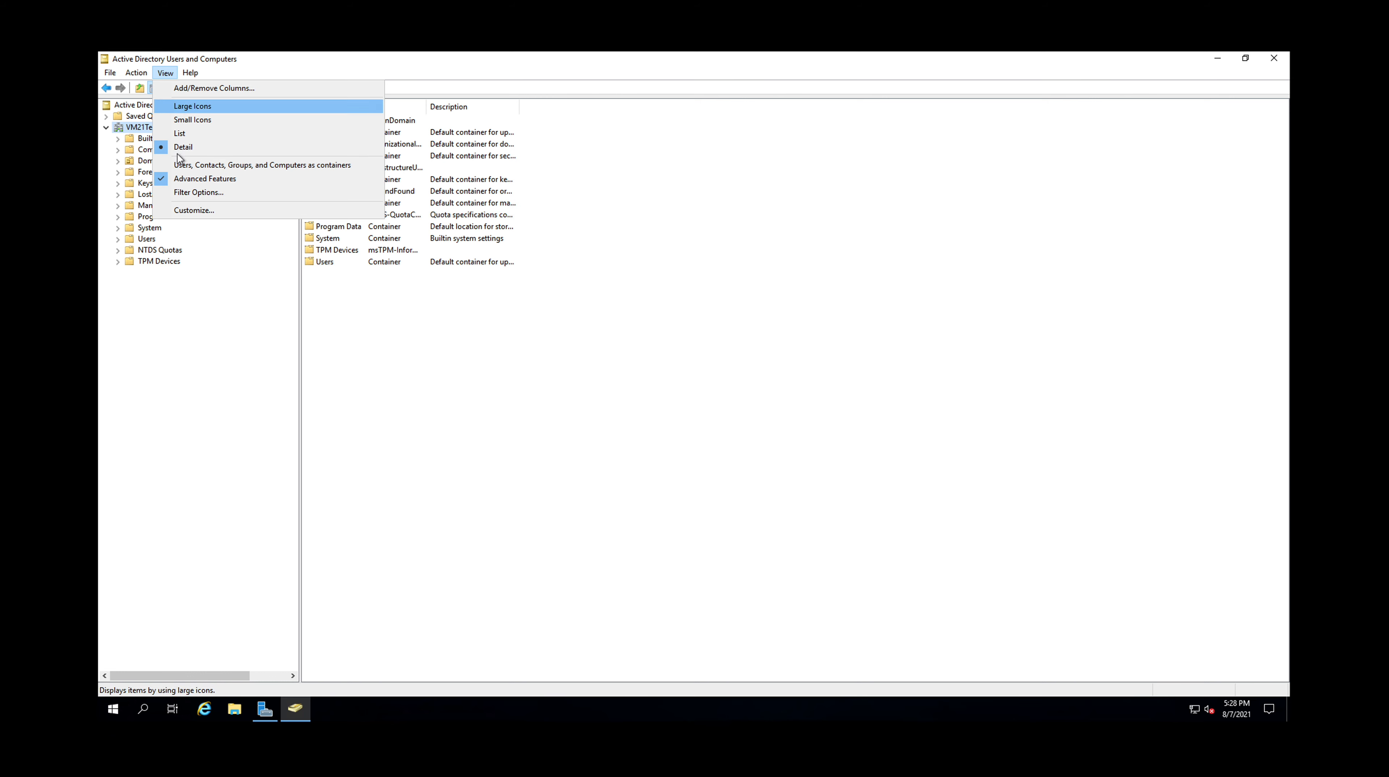
pyautogui.click(122, 133)
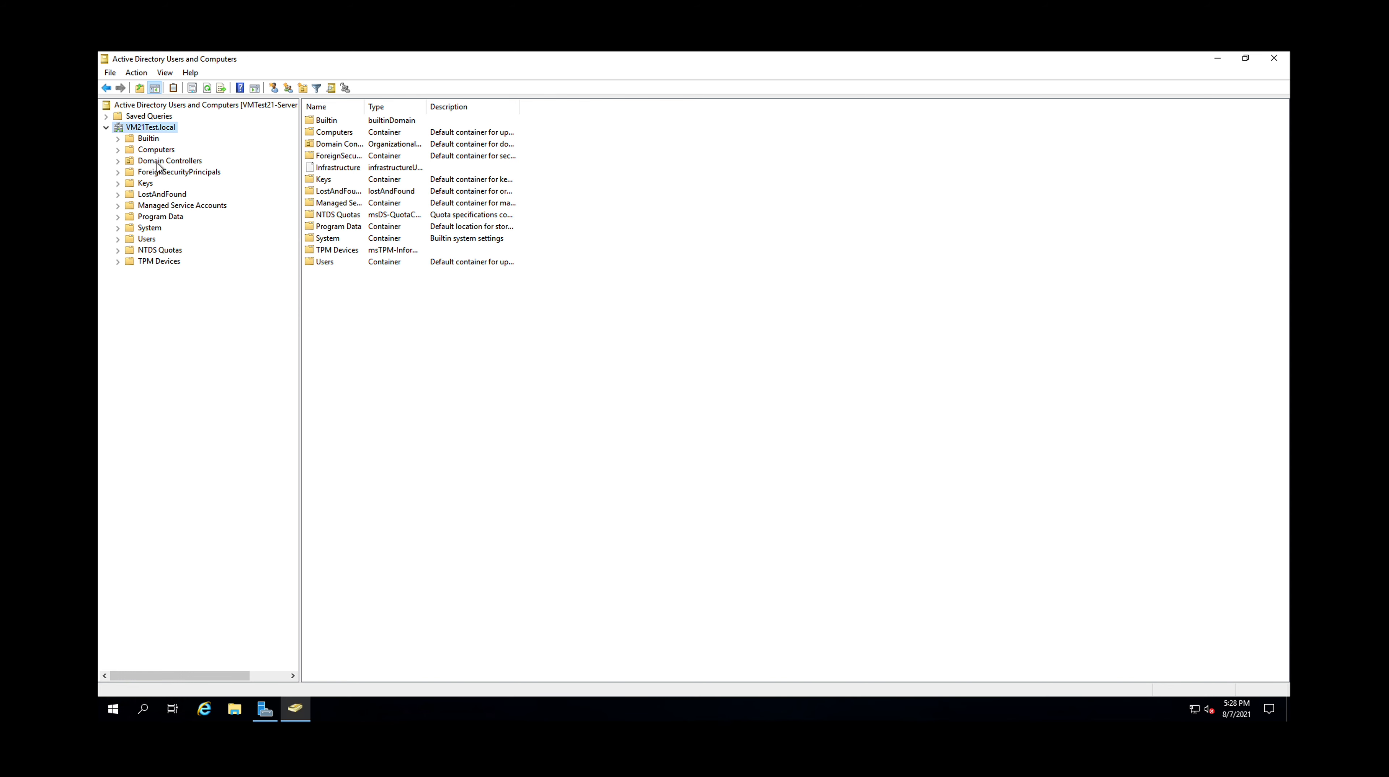
# - Open Computer Management to view its tool tree beside the Active Directory console, and close it again
pyautogui.rightClick(112, 709)
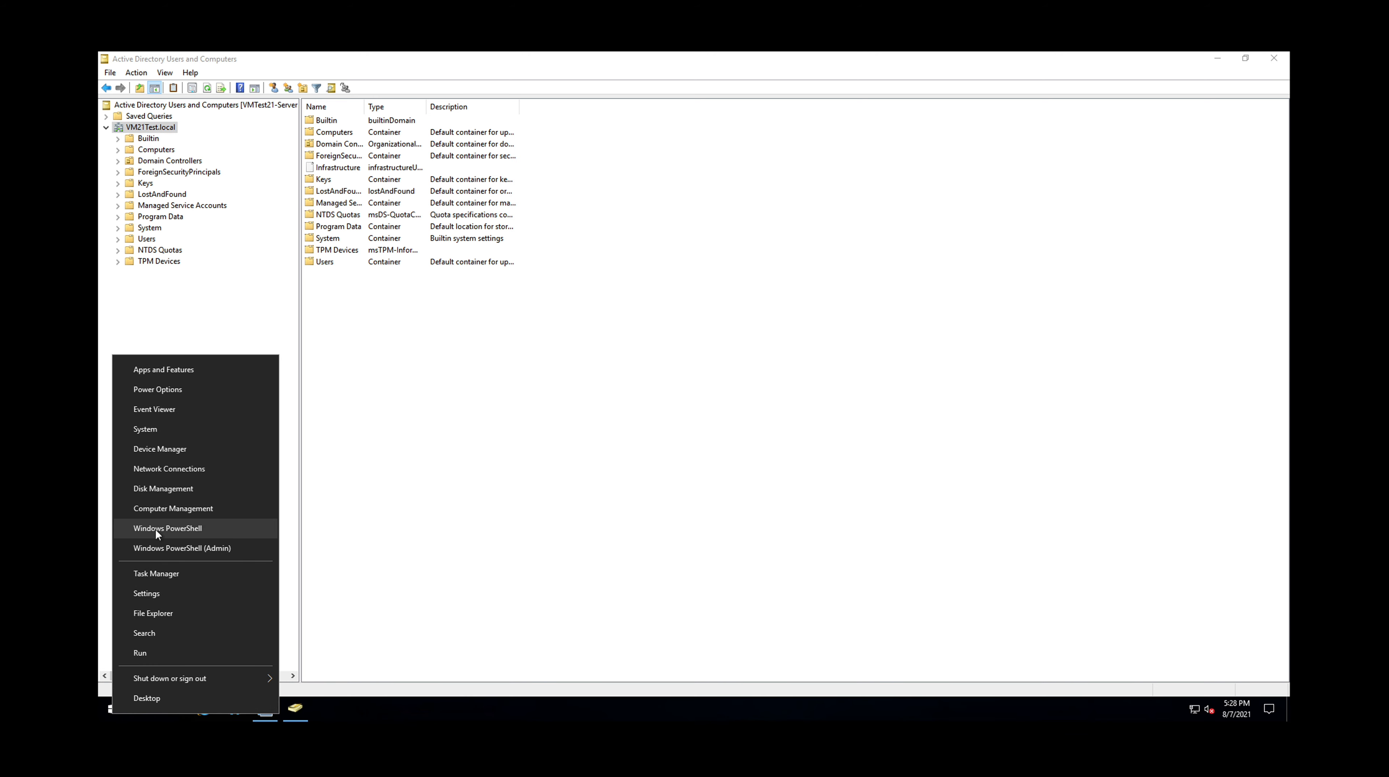
pyautogui.click(155, 509)
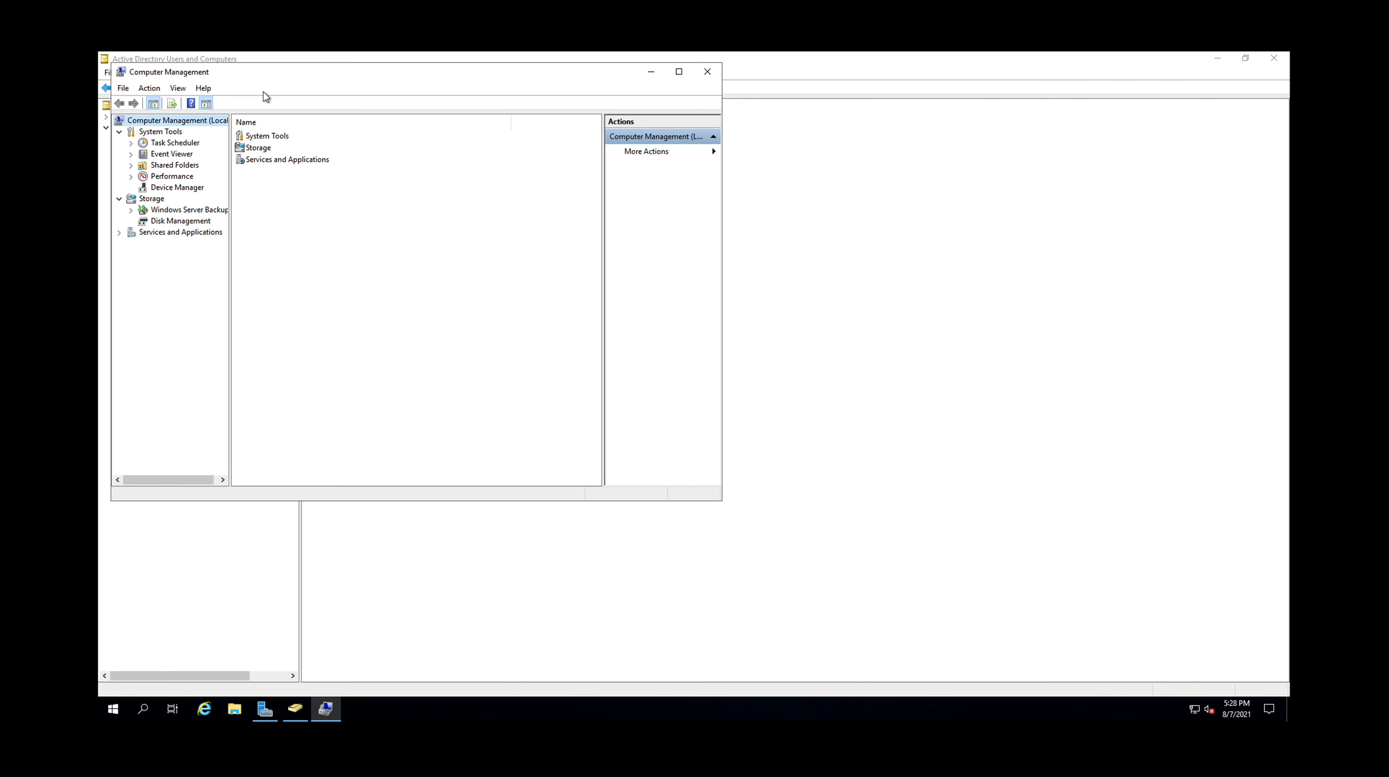
pyautogui.moveTo(261, 80); pyautogui.dragTo(494, 148)
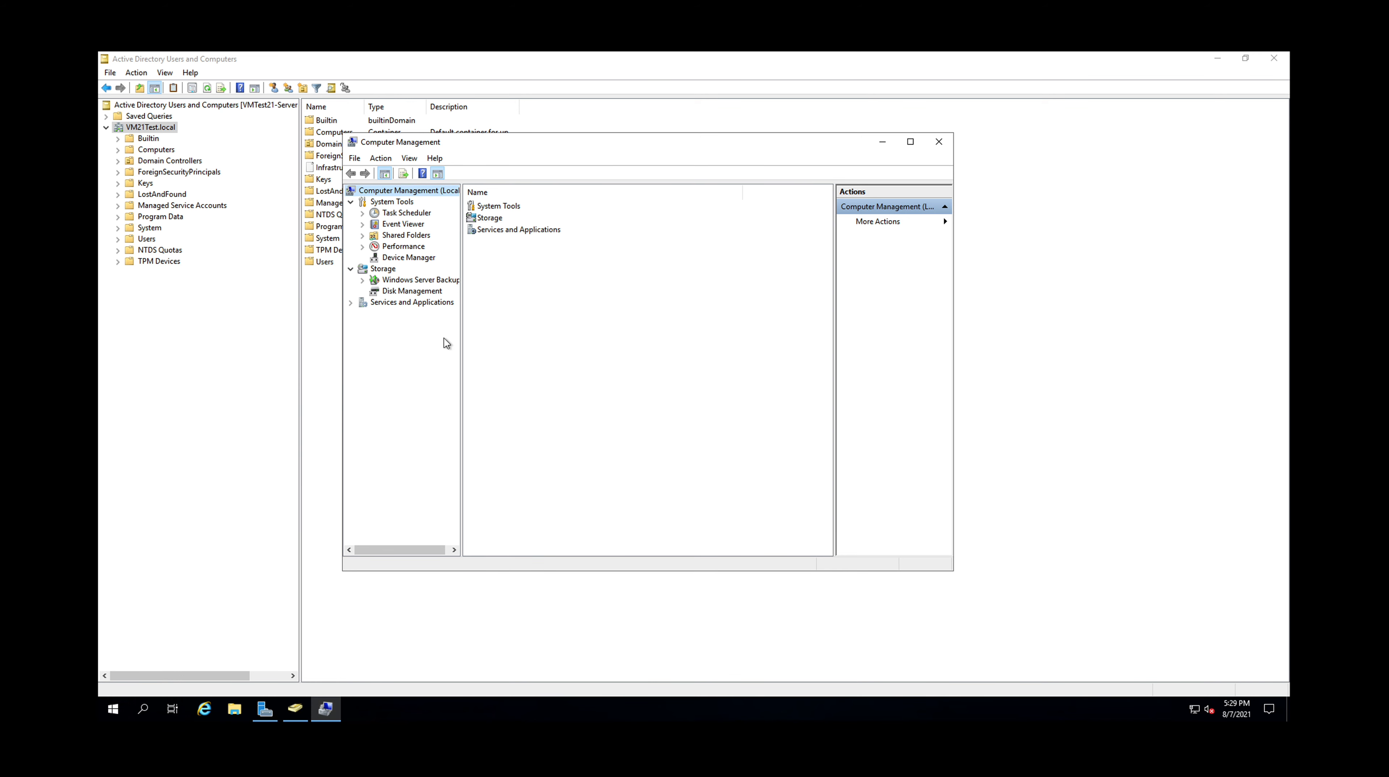
pyautogui.click(939, 143)
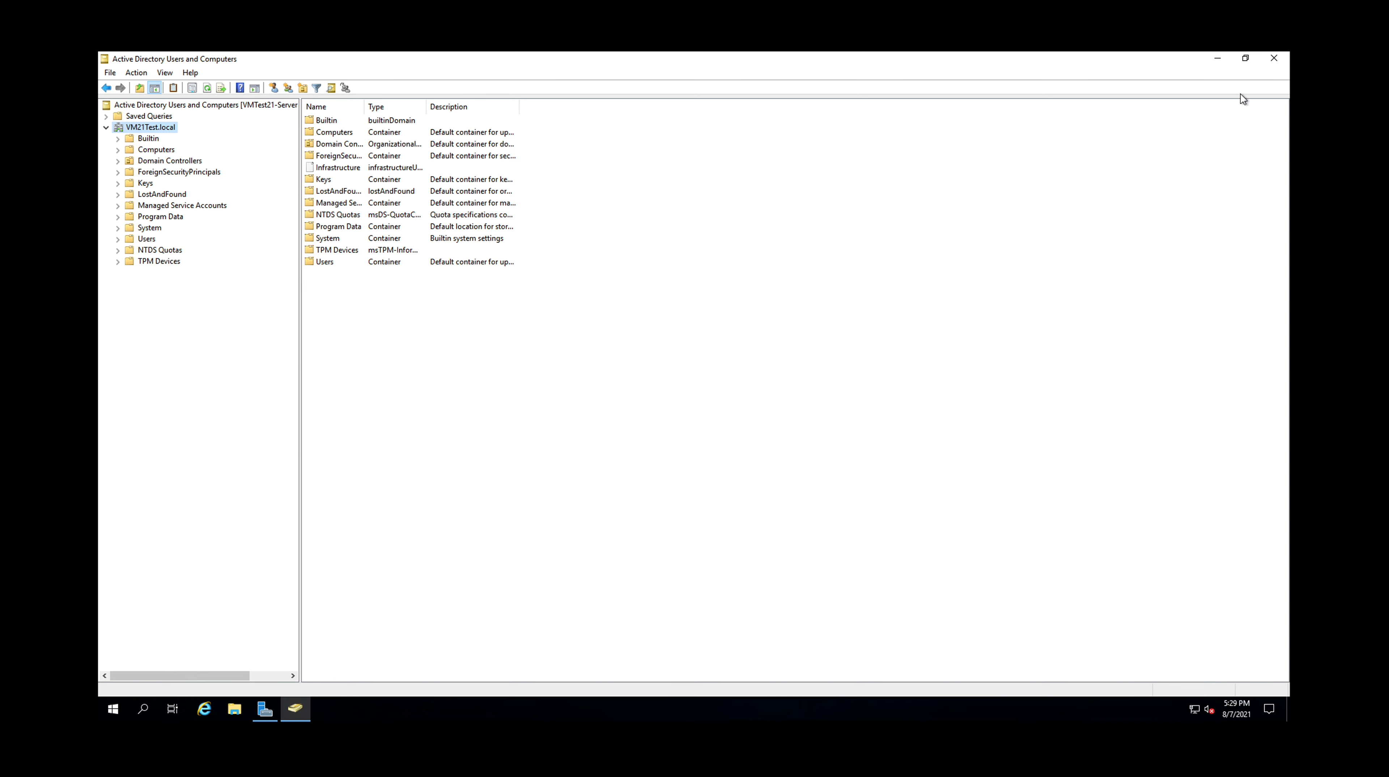
# - Restore the Active Directory console to a smaller window and open the DNS and Group Policy Management consoles from Server Manager
pyautogui.click(1245, 59)
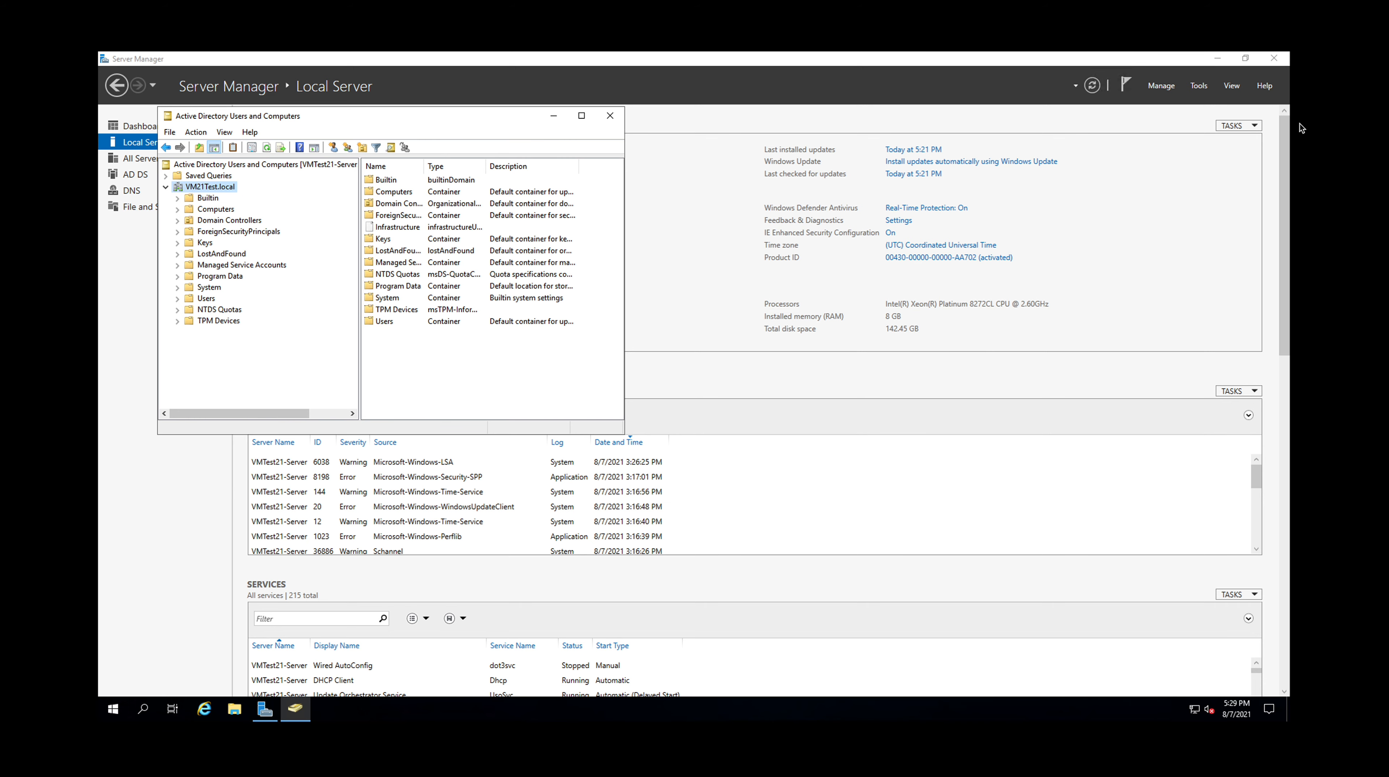
pyautogui.click(1199, 85)
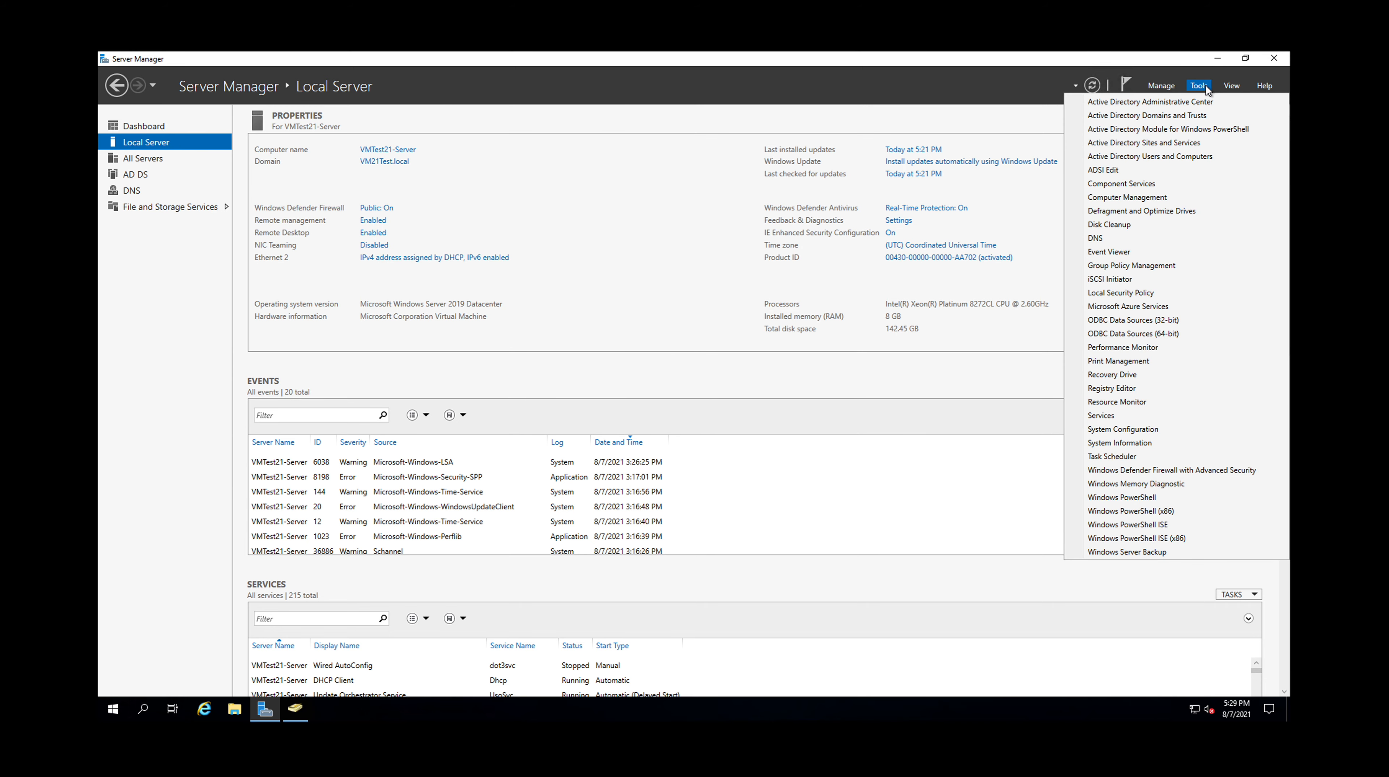
pyautogui.click(1107, 239)
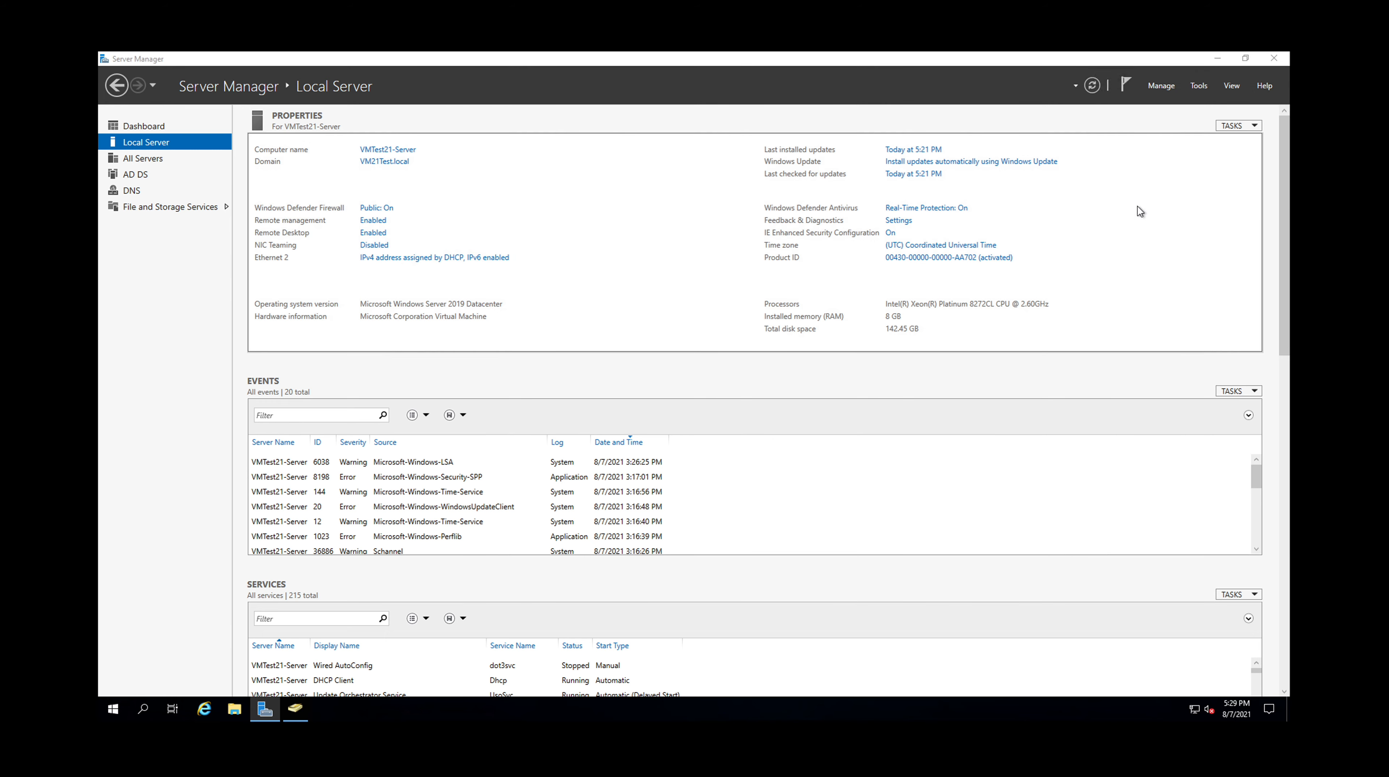
pyautogui.click(1200, 87)
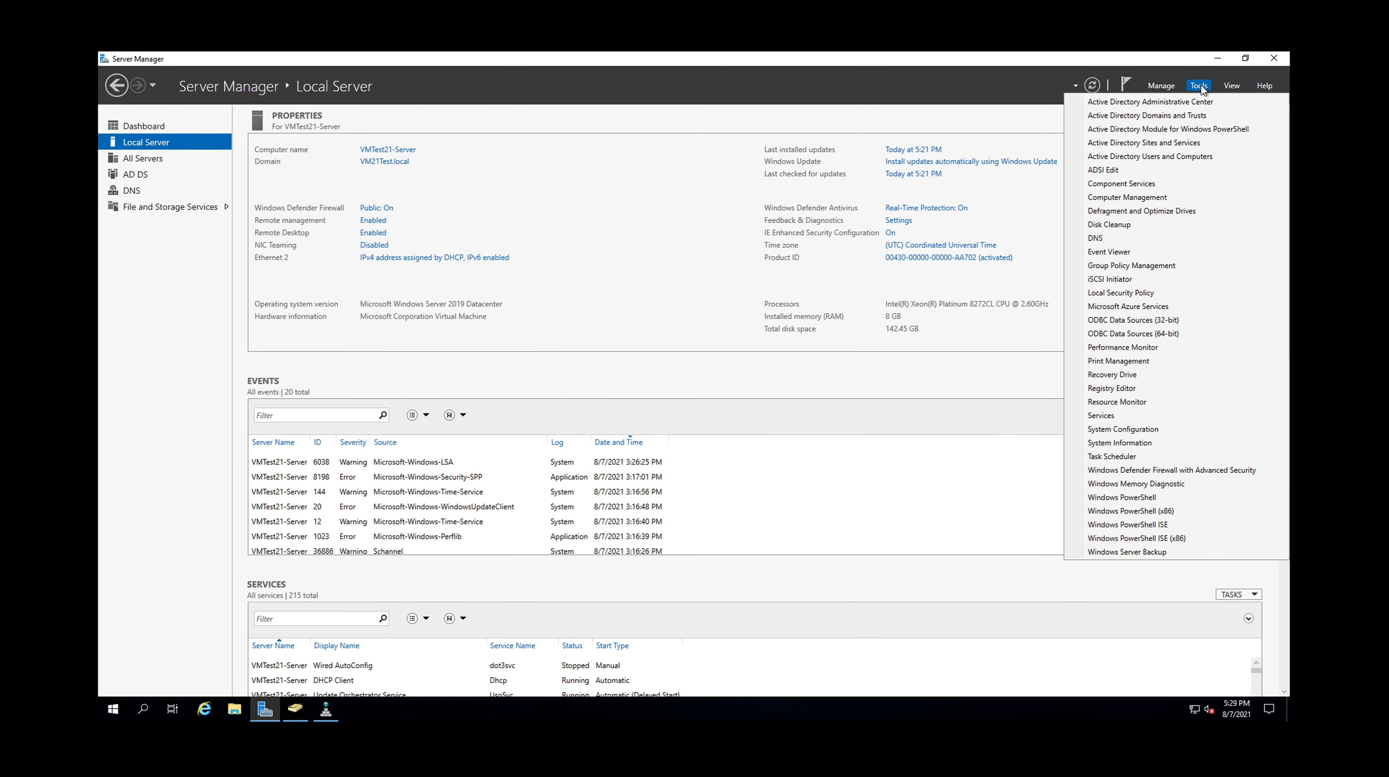
pyautogui.click(1125, 265)
# - Minimize Server Manager and spread the Group Policy Management and DNS Manager windows apart to compare all three consoles
pyautogui.click(1218, 64)
pyautogui.click(1218, 63)
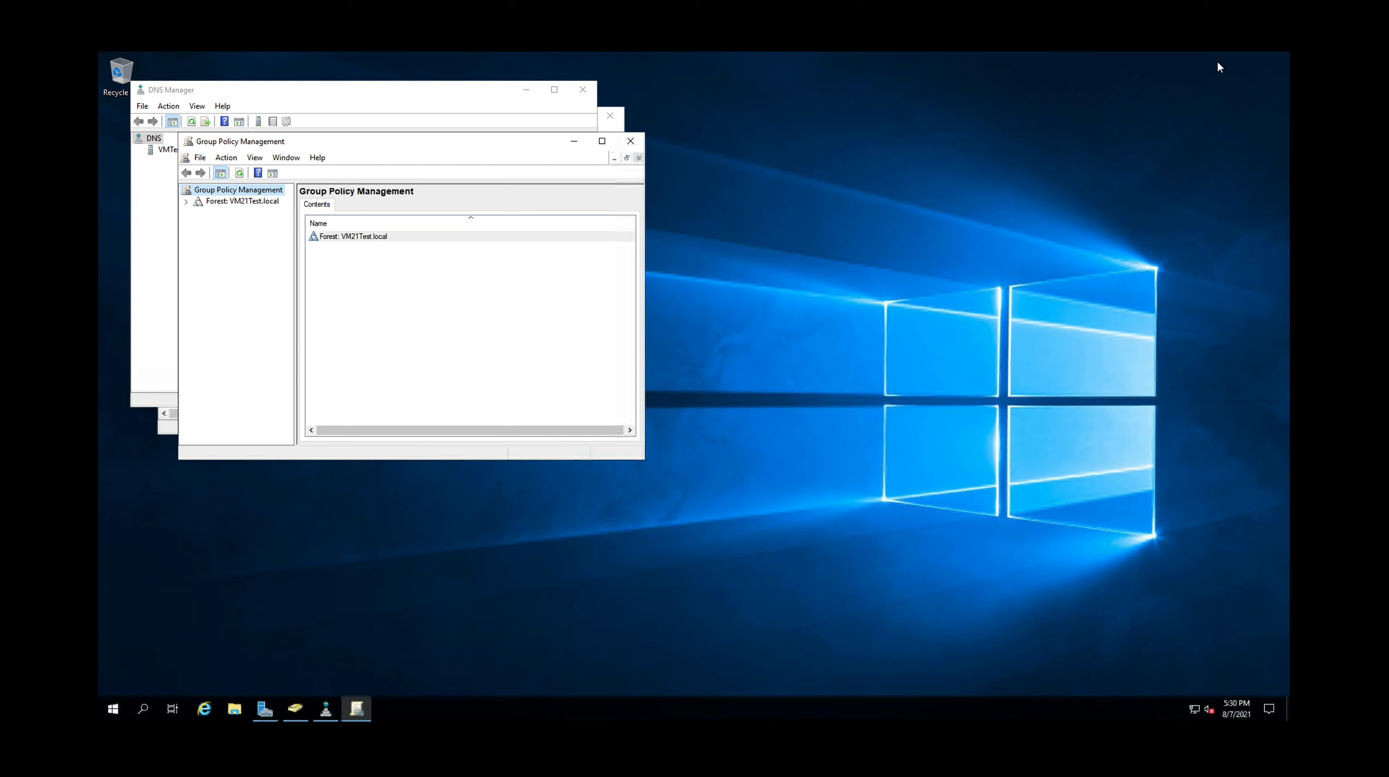
pyautogui.moveTo(364, 144); pyautogui.dragTo(882, 213)
pyautogui.moveTo(449, 99); pyautogui.dragTo(568, 331)
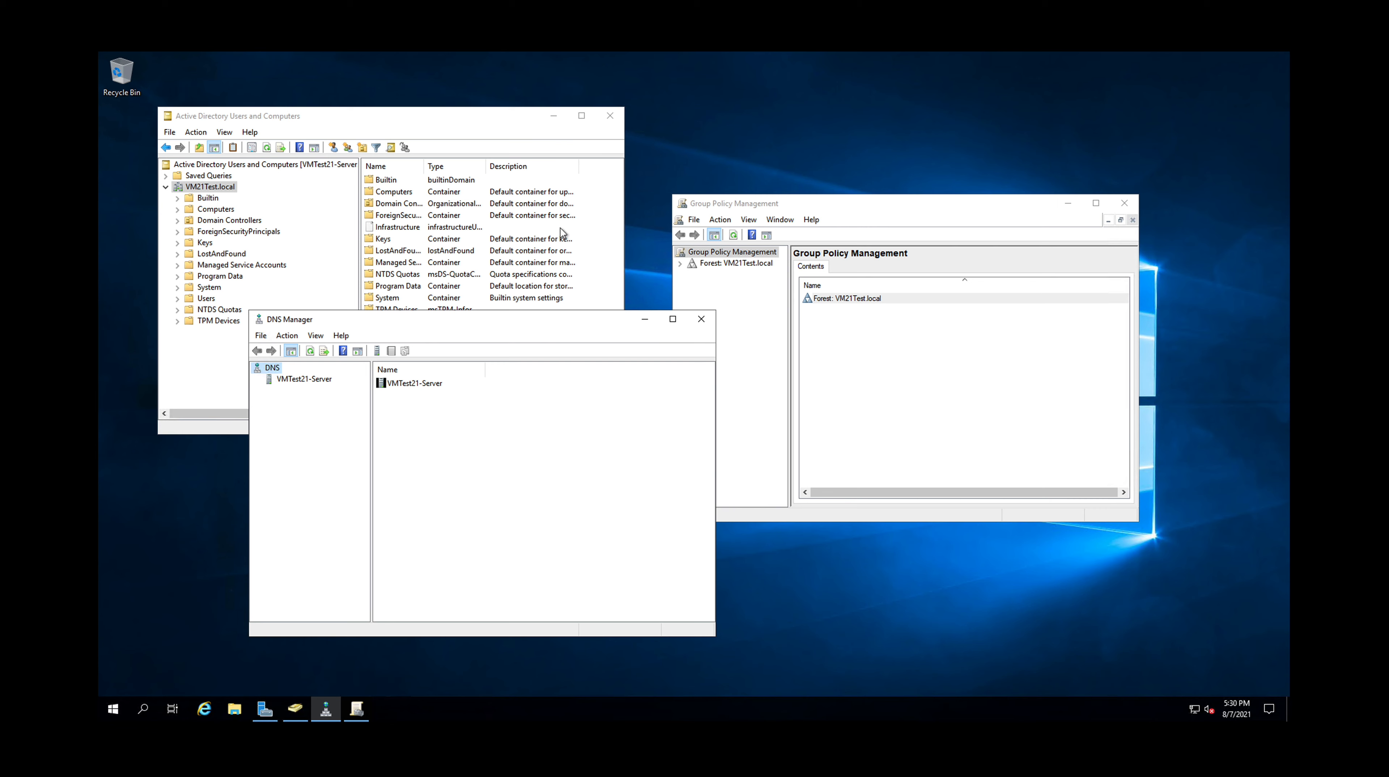
# - Close the Active Directory Users and Computers, DNS Manager and Group Policy Management windows
pyautogui.click(615, 112)
pyautogui.click(615, 112)
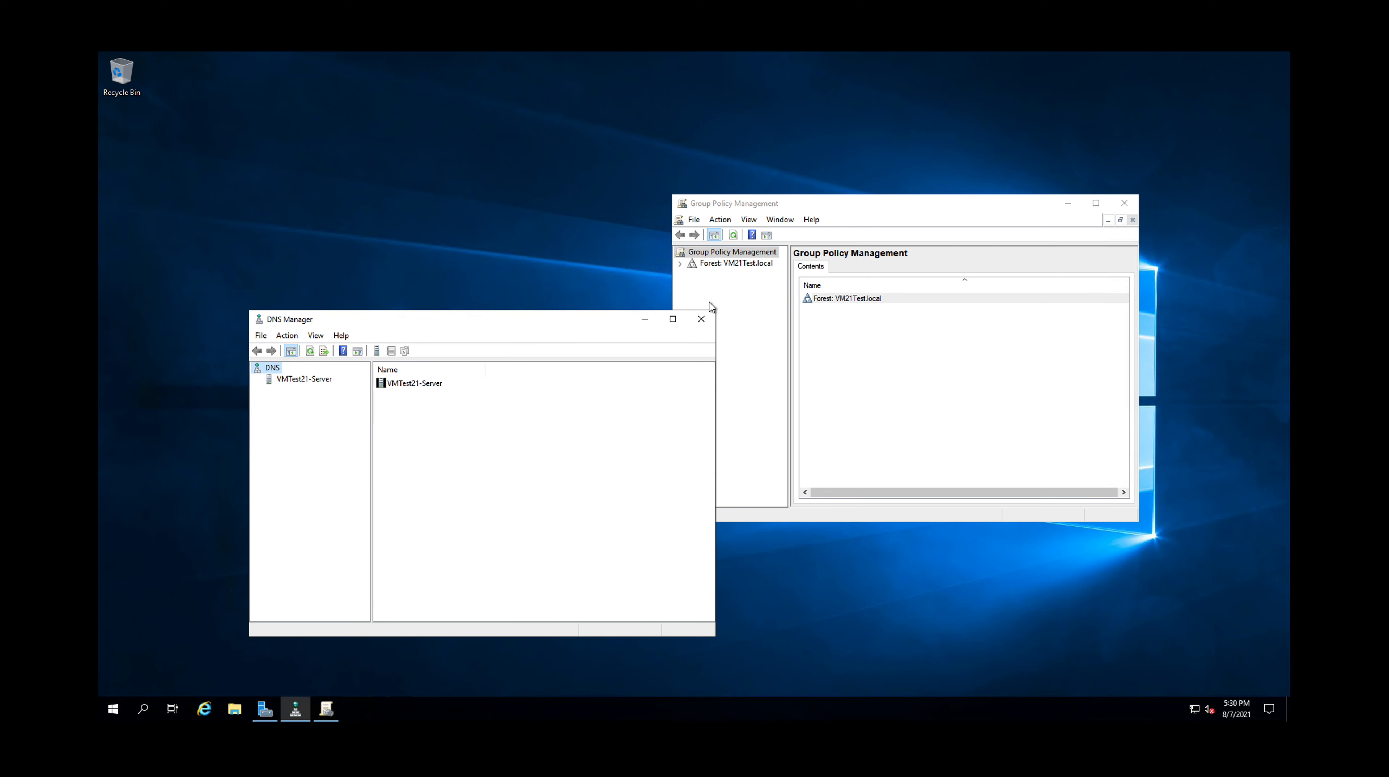
pyautogui.click(701, 318)
pyautogui.click(1124, 204)
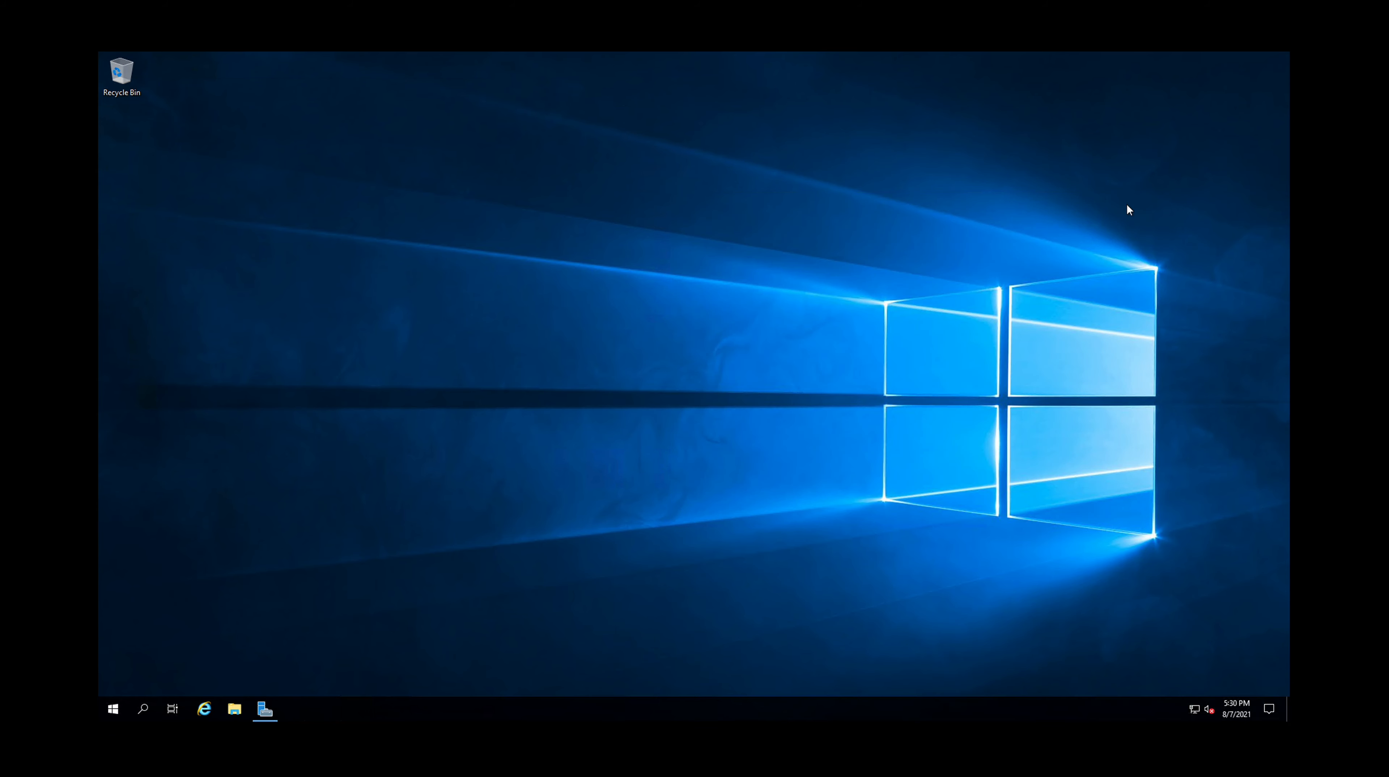
# - Launch an empty Microsoft Management Console by running mmc
pyautogui.rightClick(113, 707)
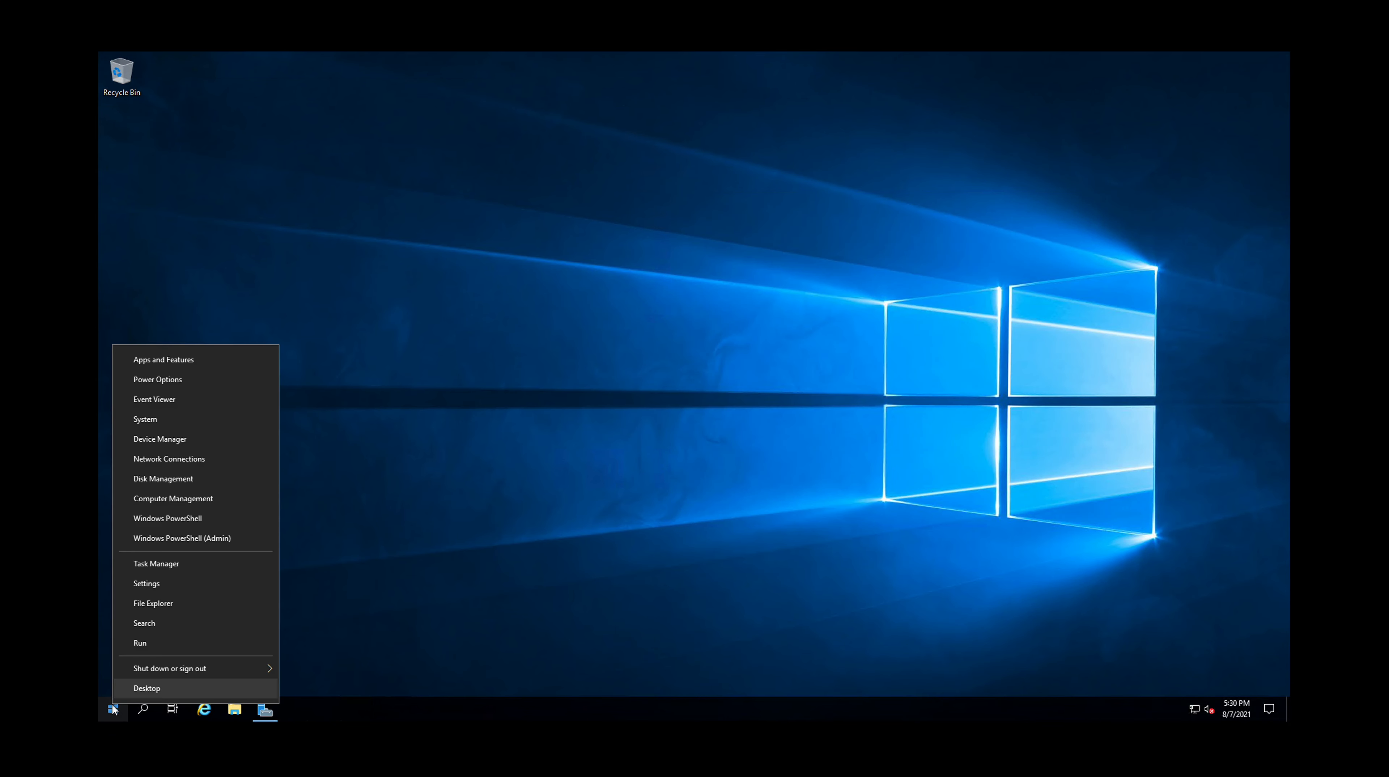
pyautogui.click(141, 644)
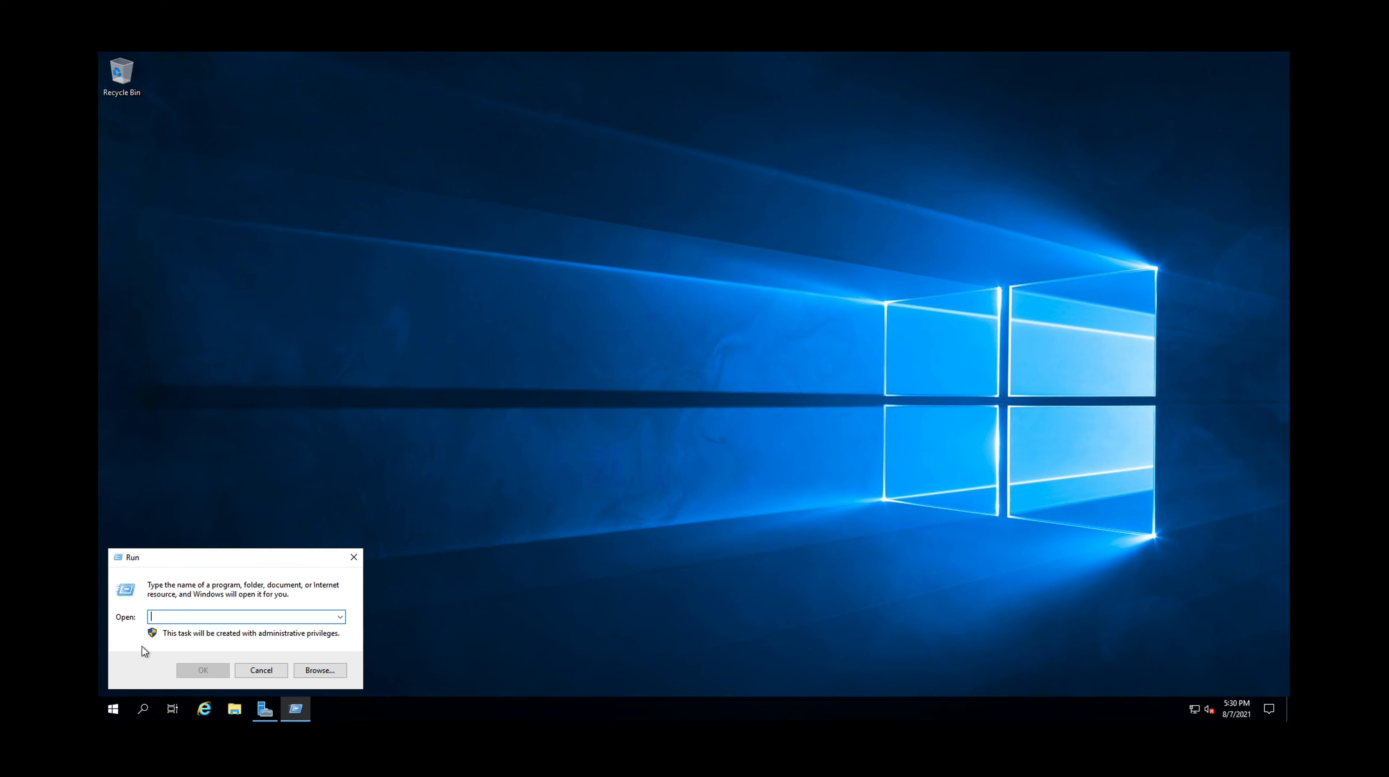
pyautogui.write('mmc')
pyautogui.press('Return')
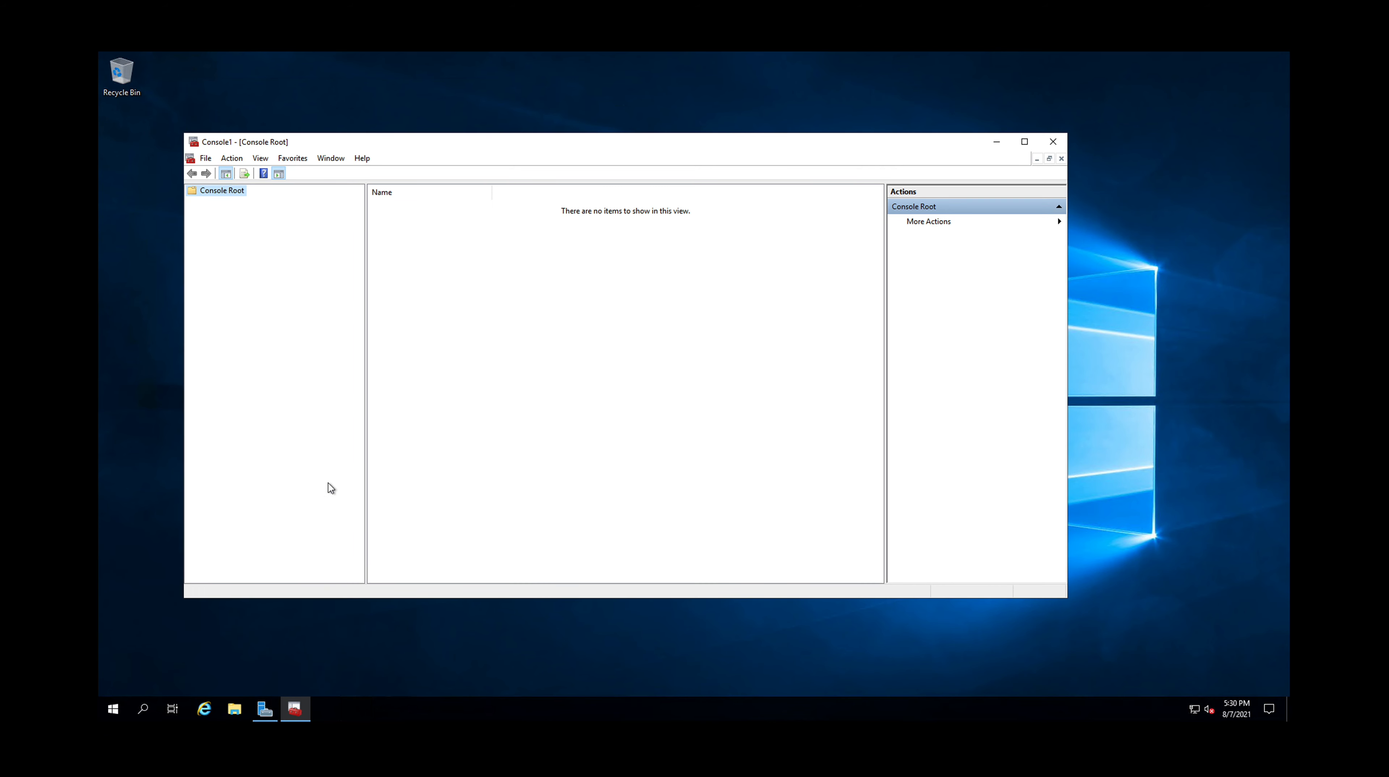
# - Add the Active Directory Users and Computers snap-in to the console's selected snap-ins, widening the name column to read the full names
pyautogui.click(206, 159)
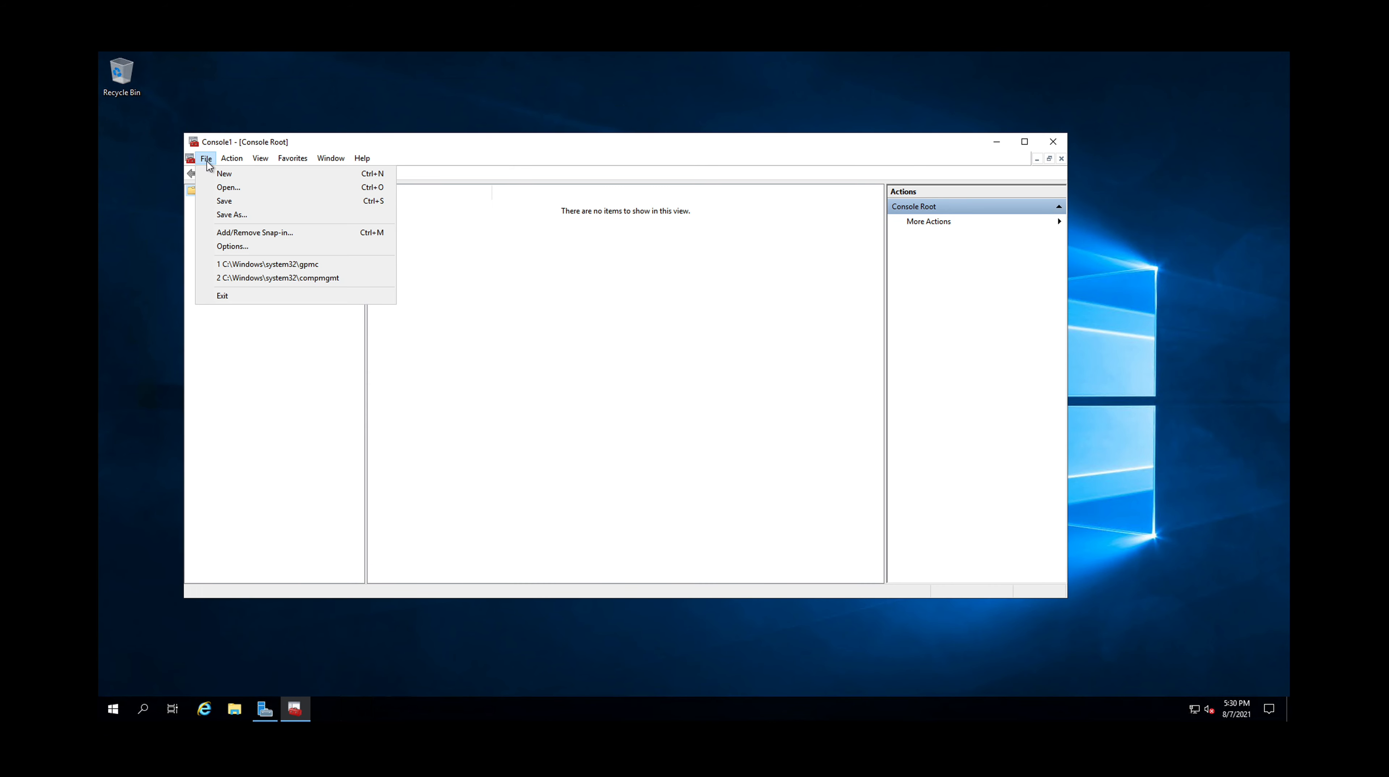
pyautogui.click(218, 232)
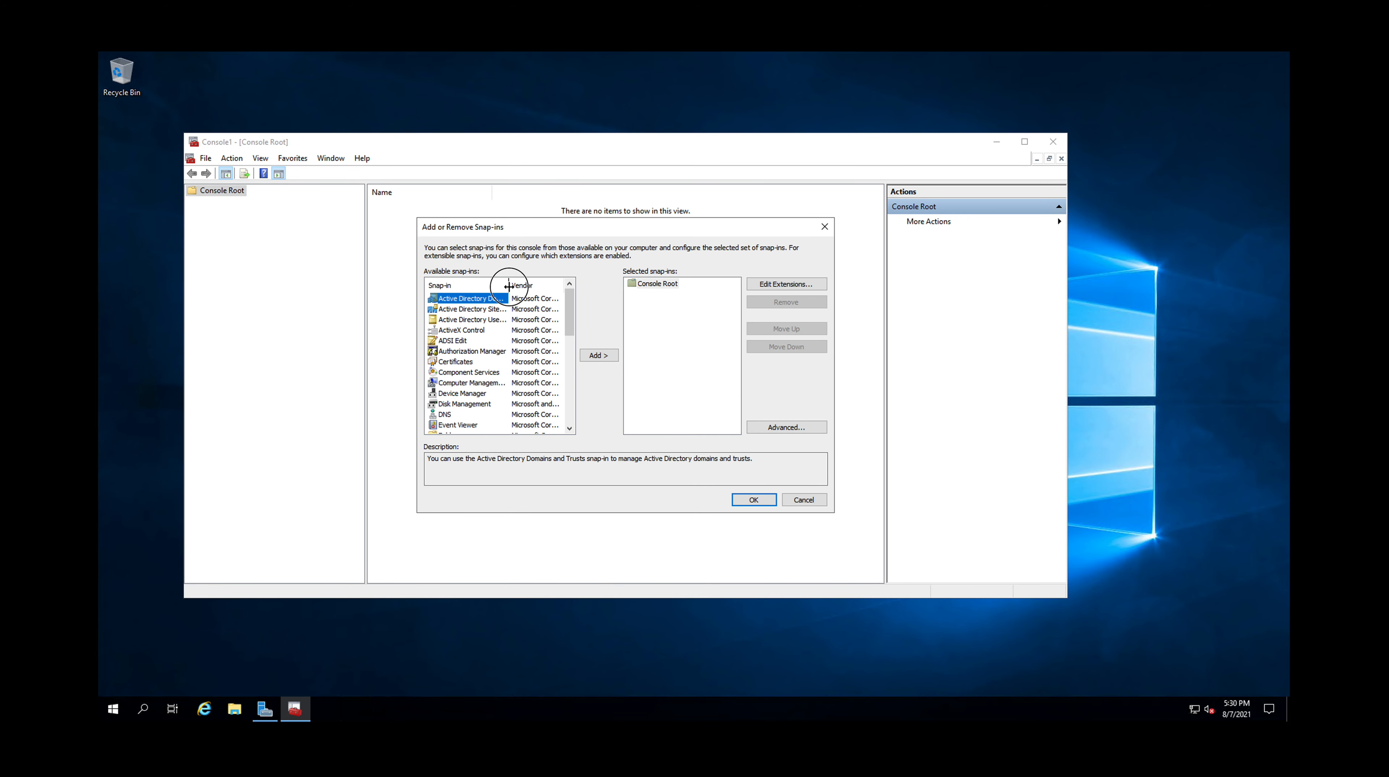
pyautogui.moveTo(508, 286); pyautogui.dragTo(571, 286)
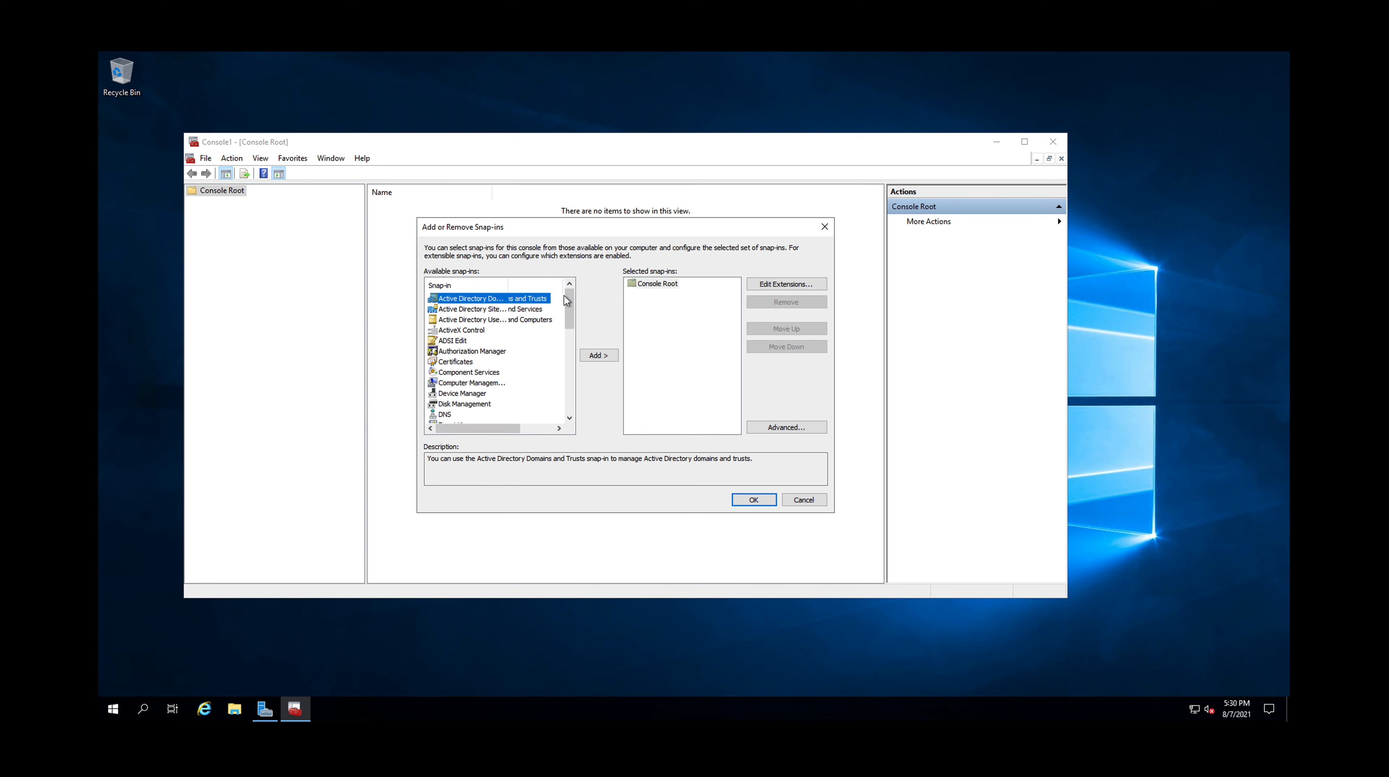
pyautogui.click(489, 321)
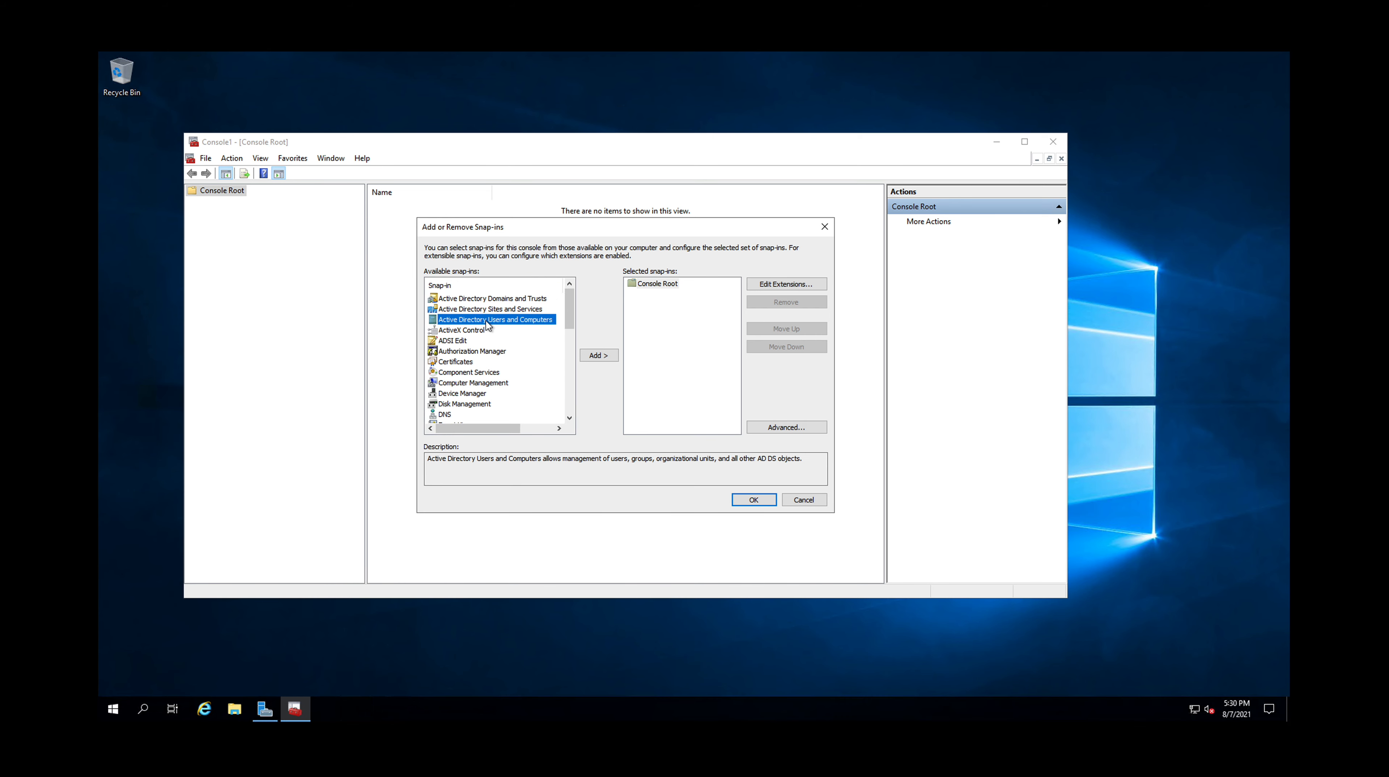
pyautogui.click(604, 357)
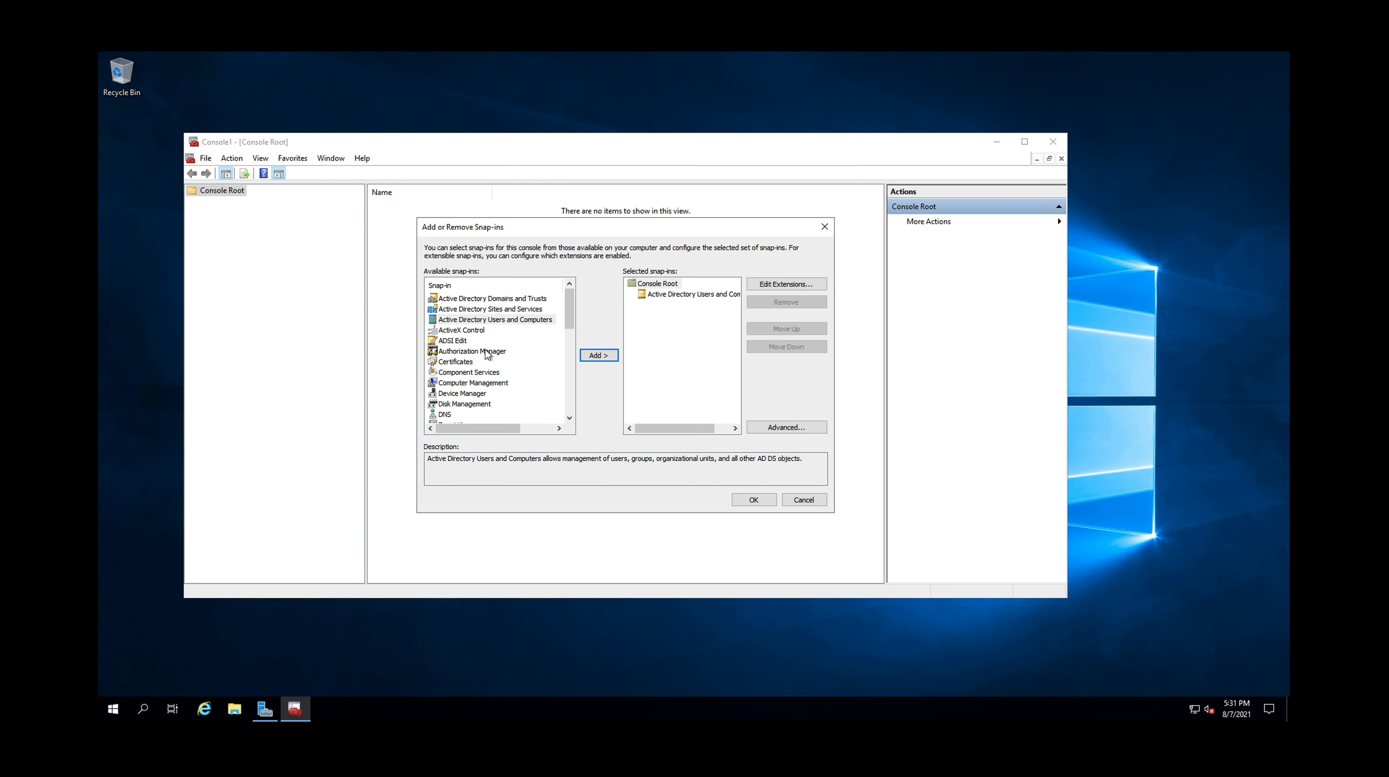
# - Add the Computer Management snap-in to the selected snap-ins, set to manage the local computer
pyautogui.click(492, 385)
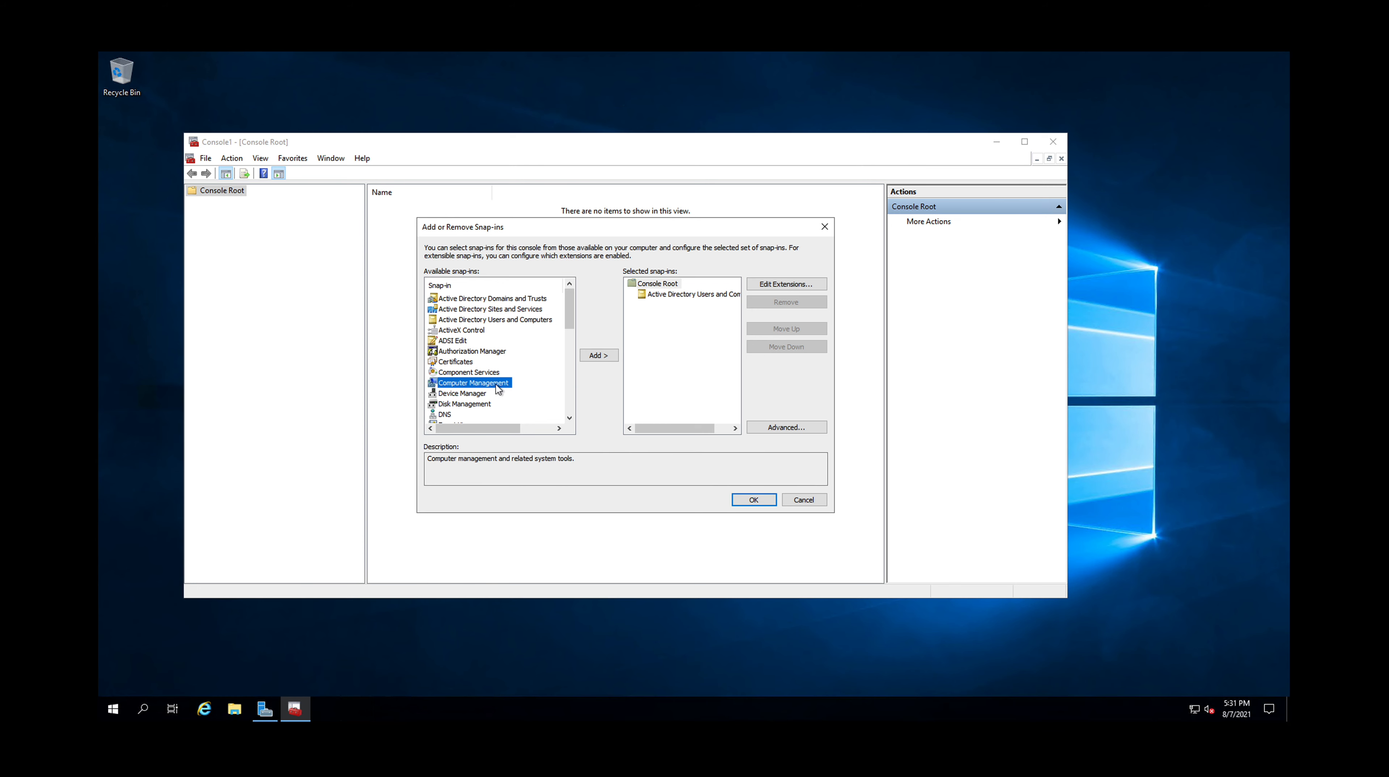
pyautogui.click(592, 359)
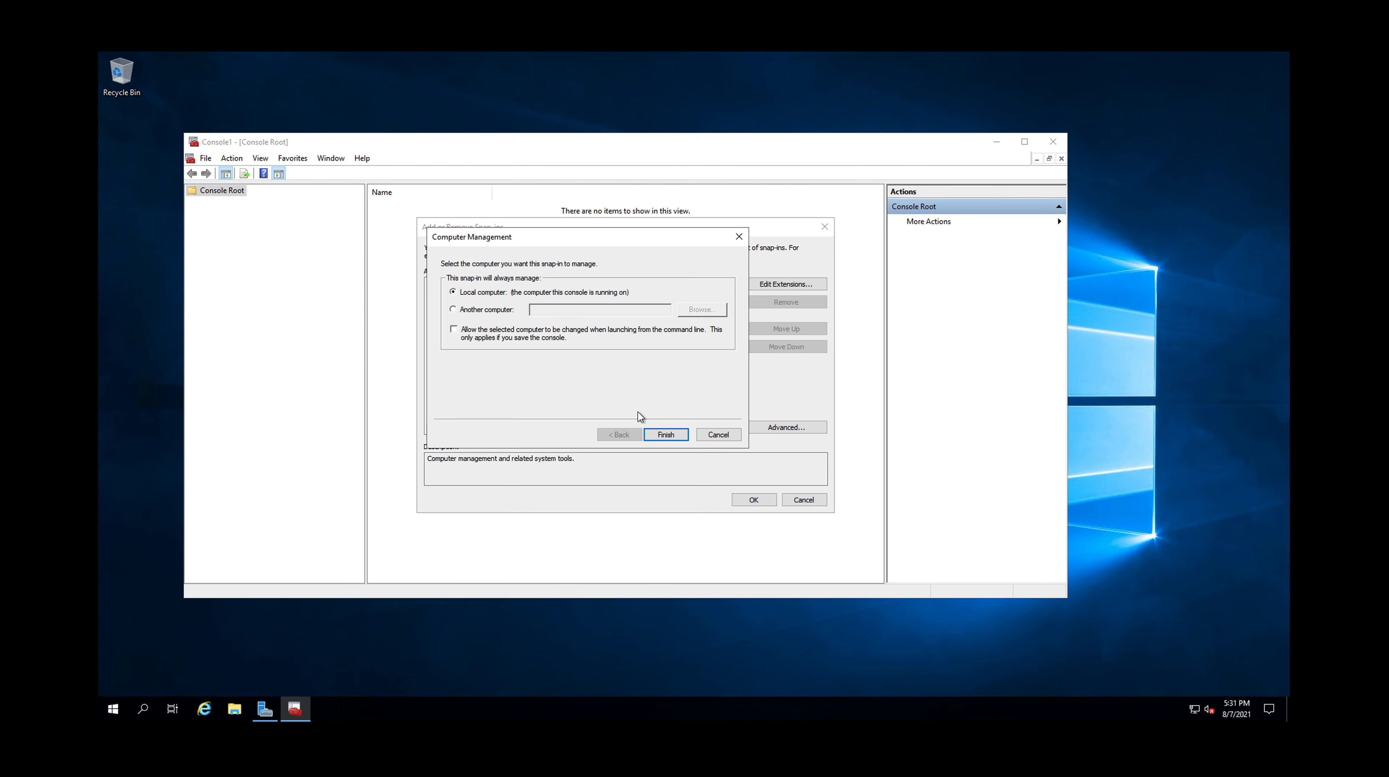
pyautogui.click(666, 435)
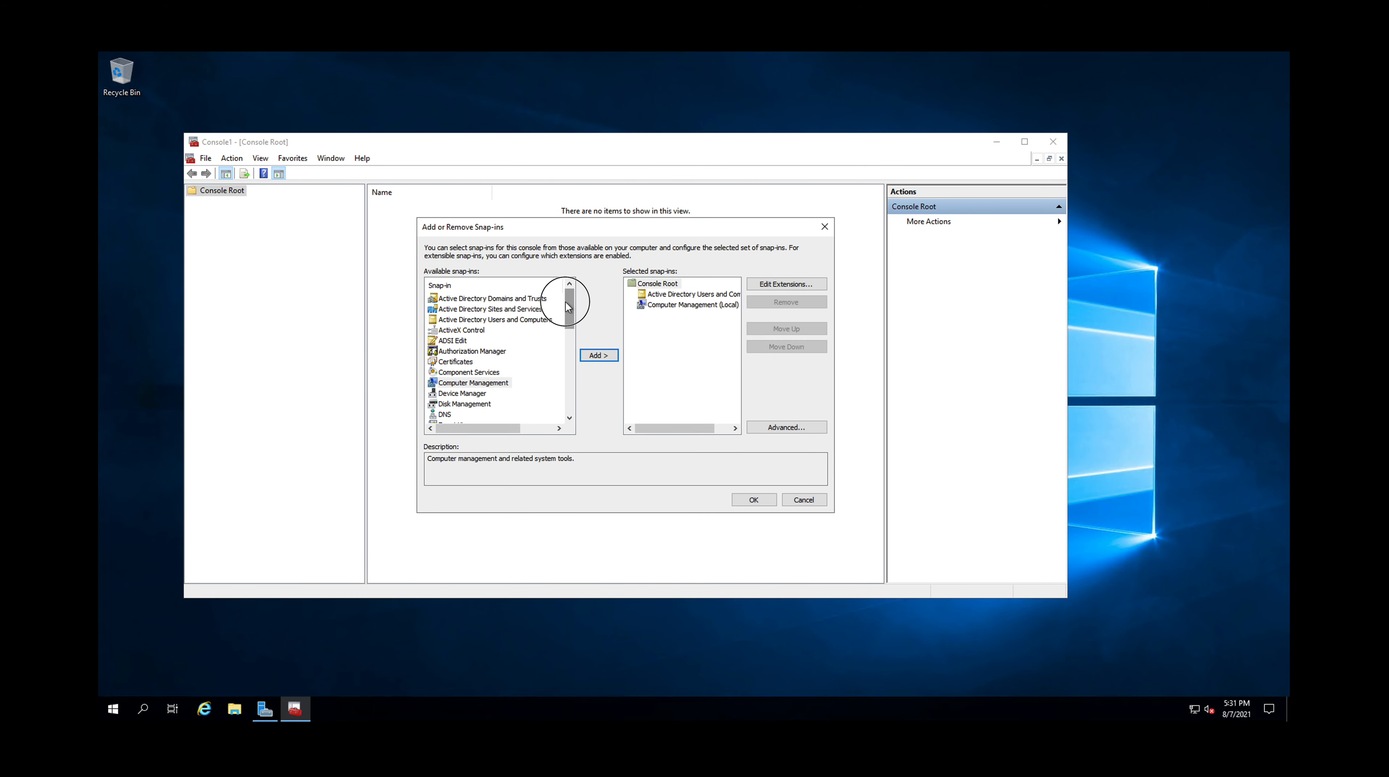
# - Add the DNS and Group Policy Management snap-ins to the console's selected snap-ins
pyautogui.moveTo(565, 302); pyautogui.dragTo(566, 316)
pyautogui.click(447, 372)
pyautogui.click(598, 355)
pyautogui.click(492, 406)
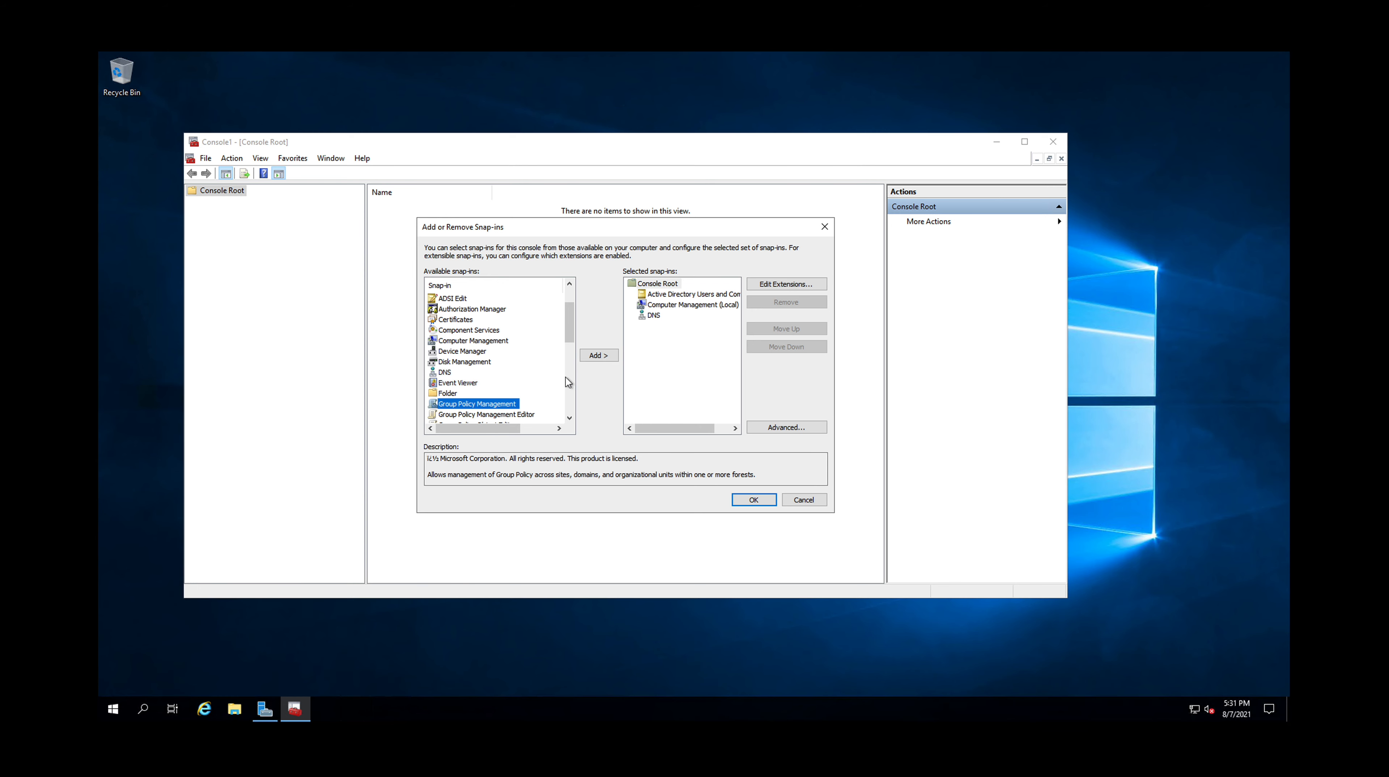
pyautogui.click(598, 355)
# - Move DNS and Group Policy Management above Computer Management in the selected snap-ins and apply the selection to the console
pyautogui.click(656, 326)
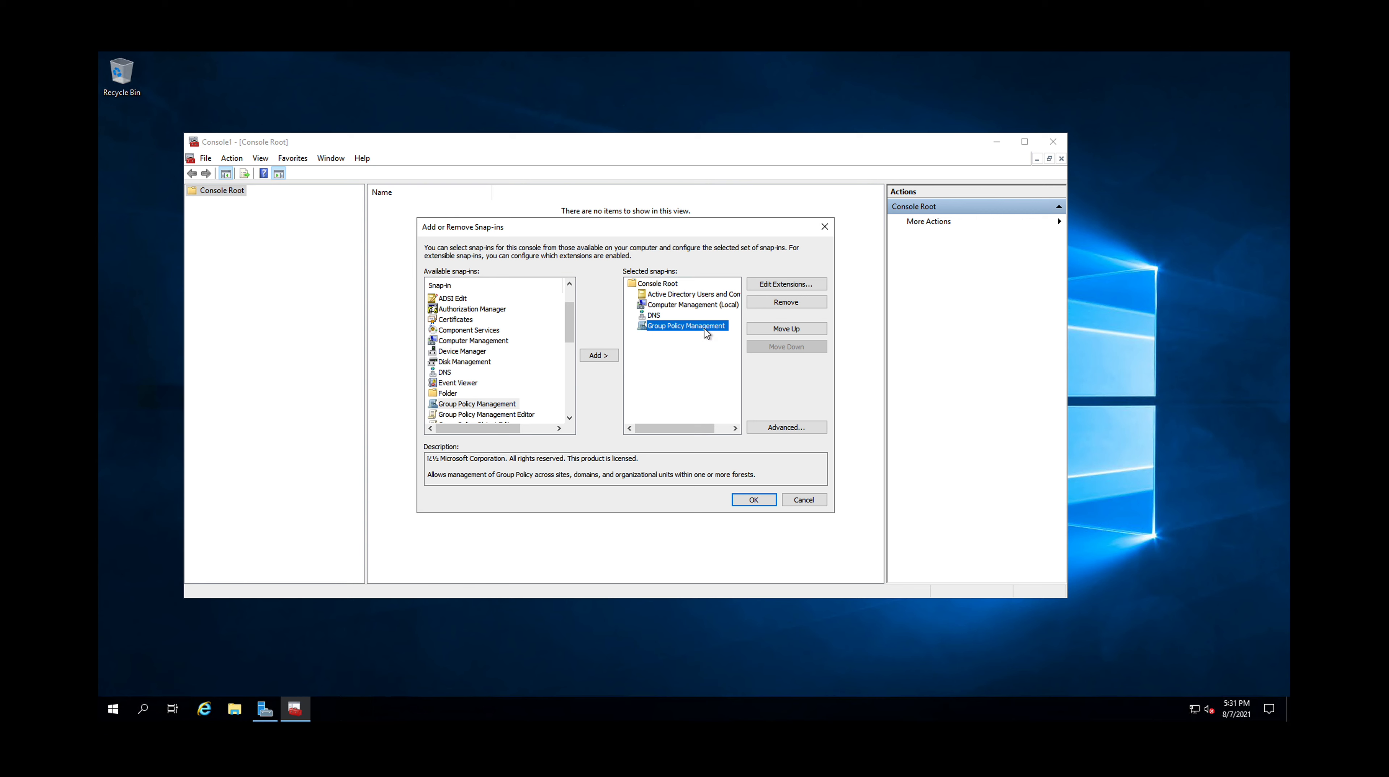
pyautogui.click(653, 315)
pyautogui.click(763, 330)
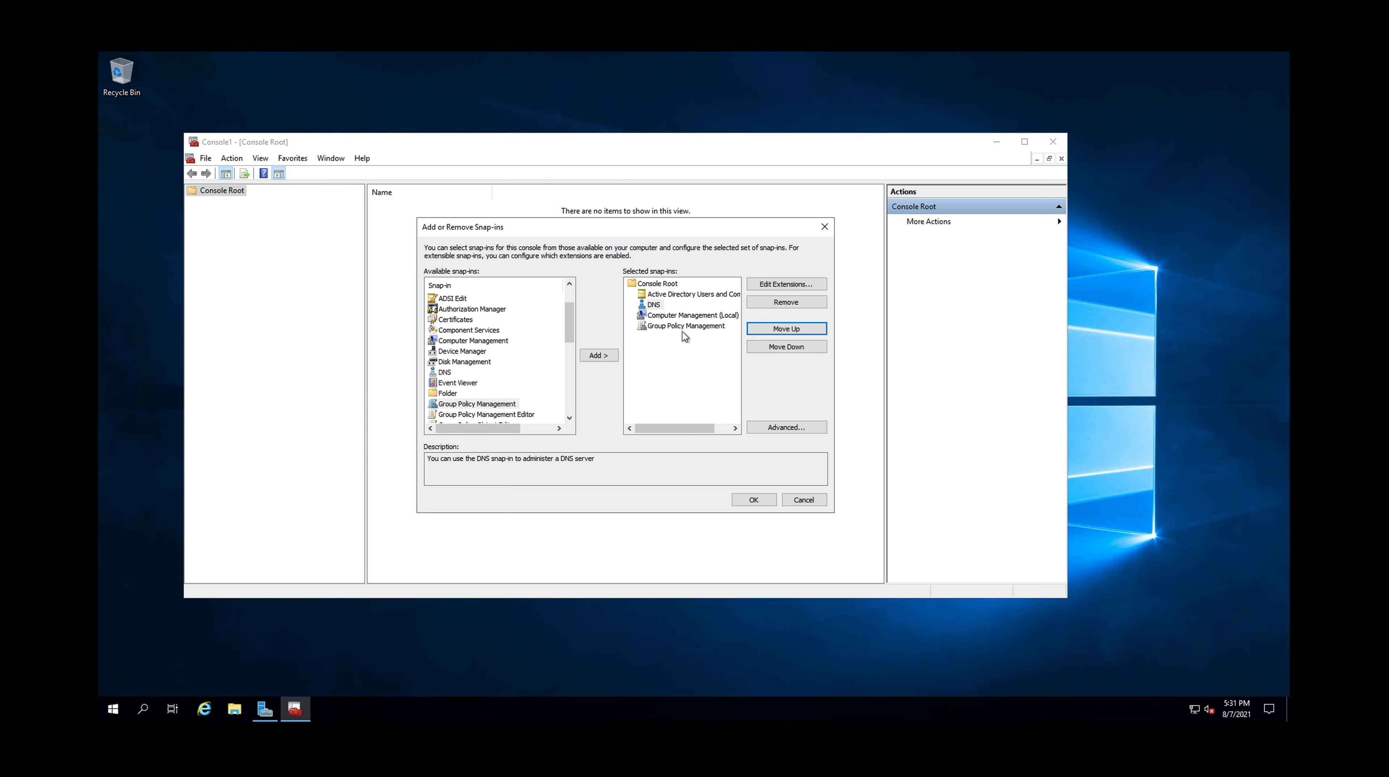
pyautogui.click(683, 327)
pyautogui.click(775, 330)
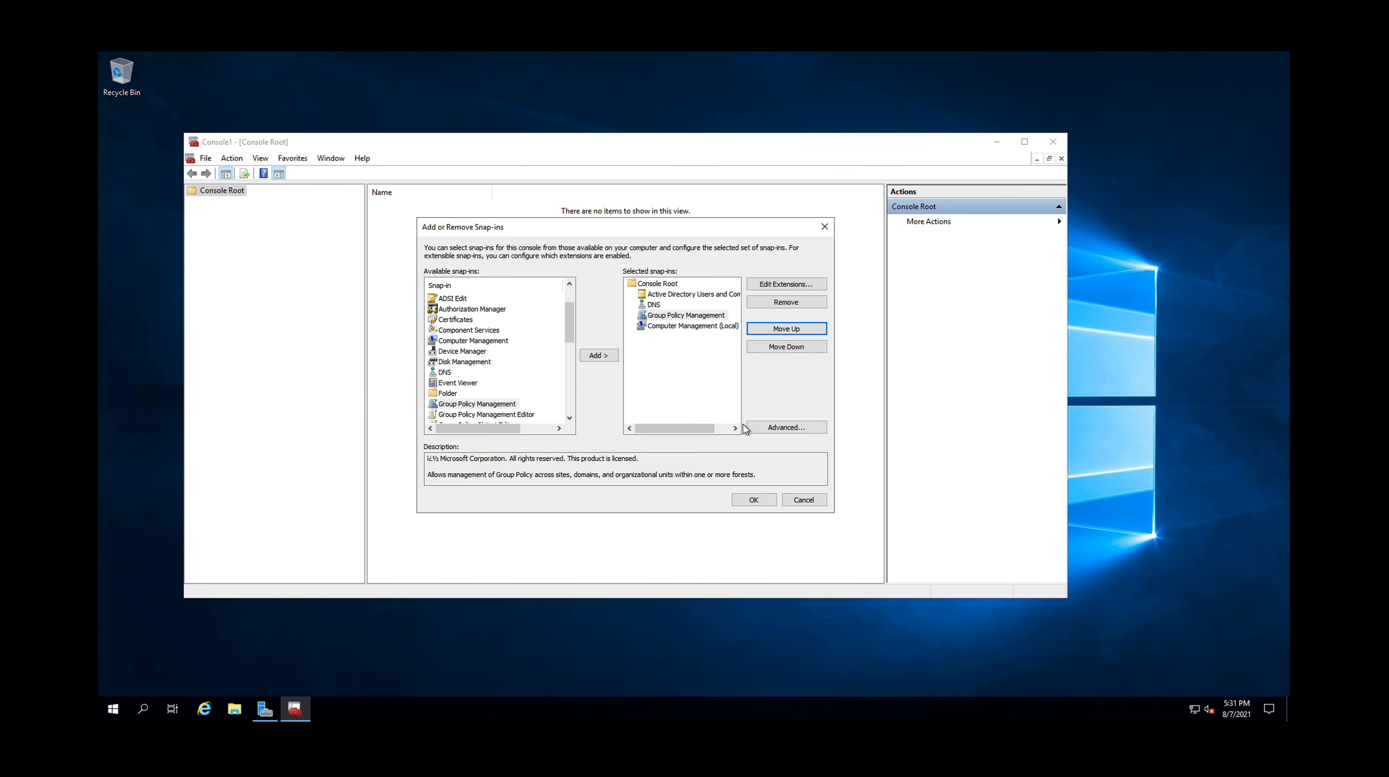
pyautogui.click(754, 501)
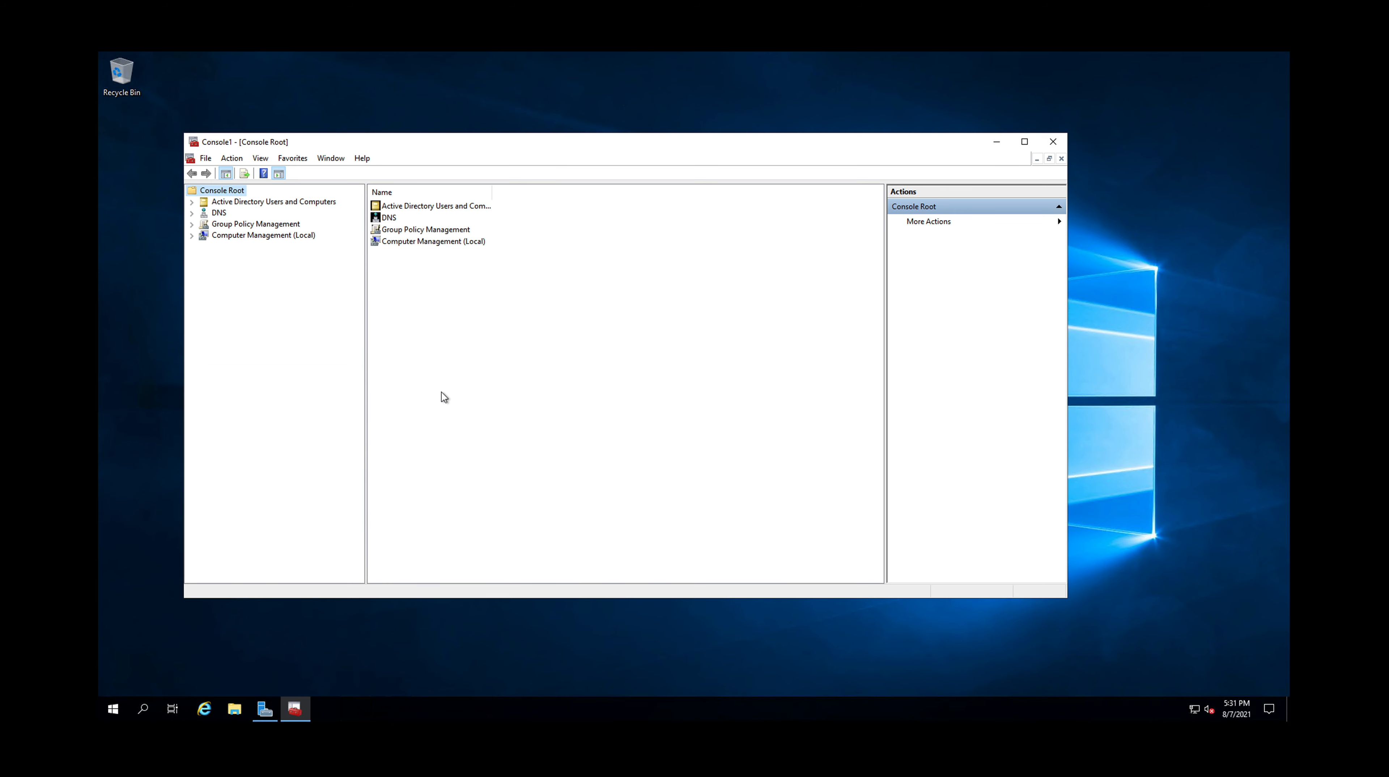
# - Save the custom console to the Desktop as Console1 and close it
pyautogui.click(207, 159)
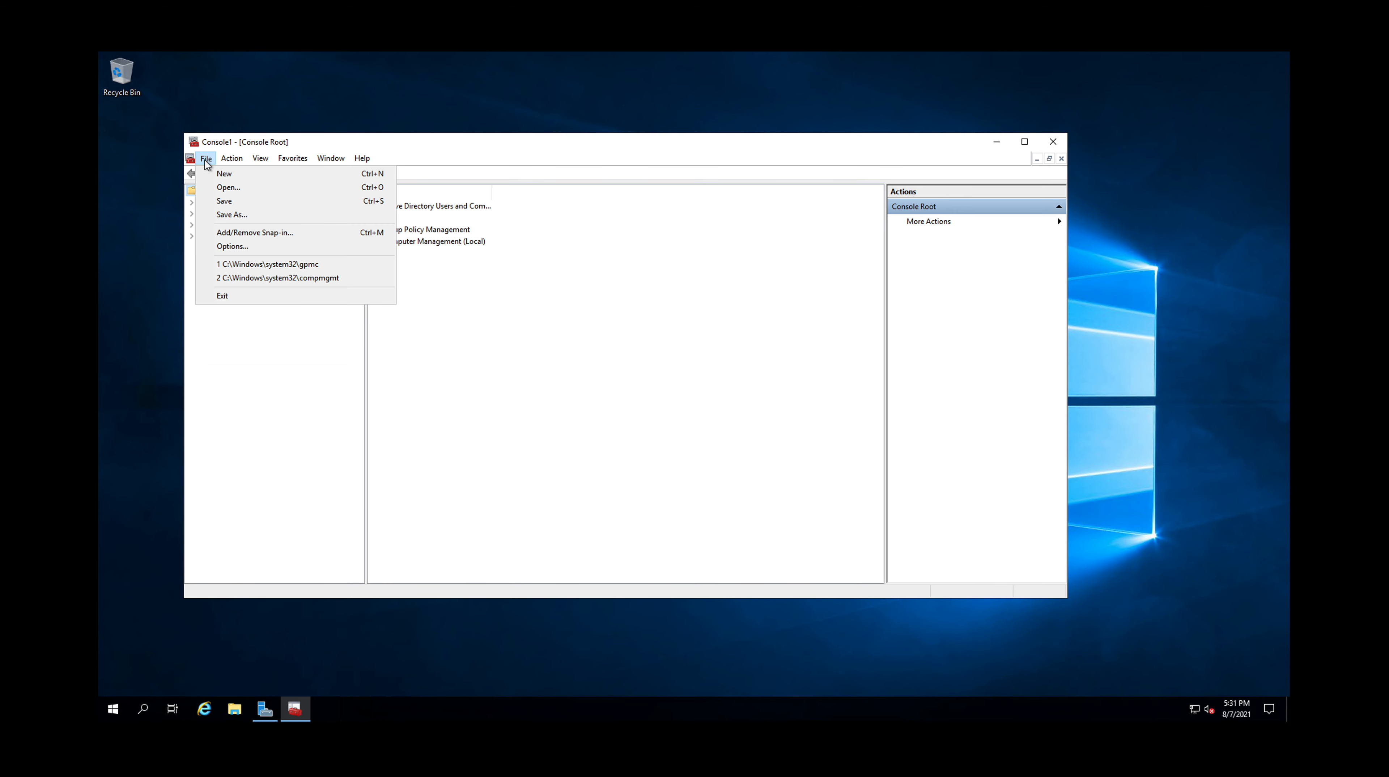
pyautogui.click(229, 213)
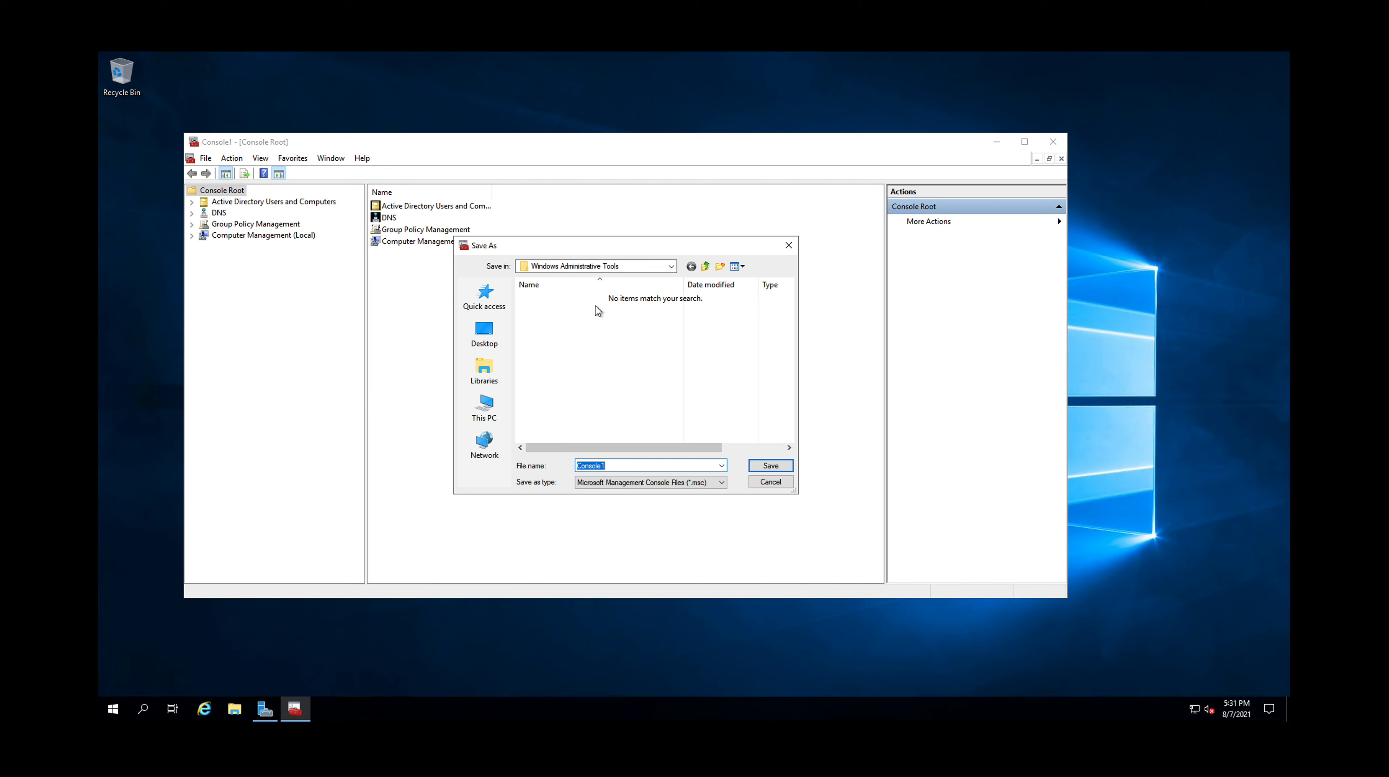
pyautogui.click(492, 343)
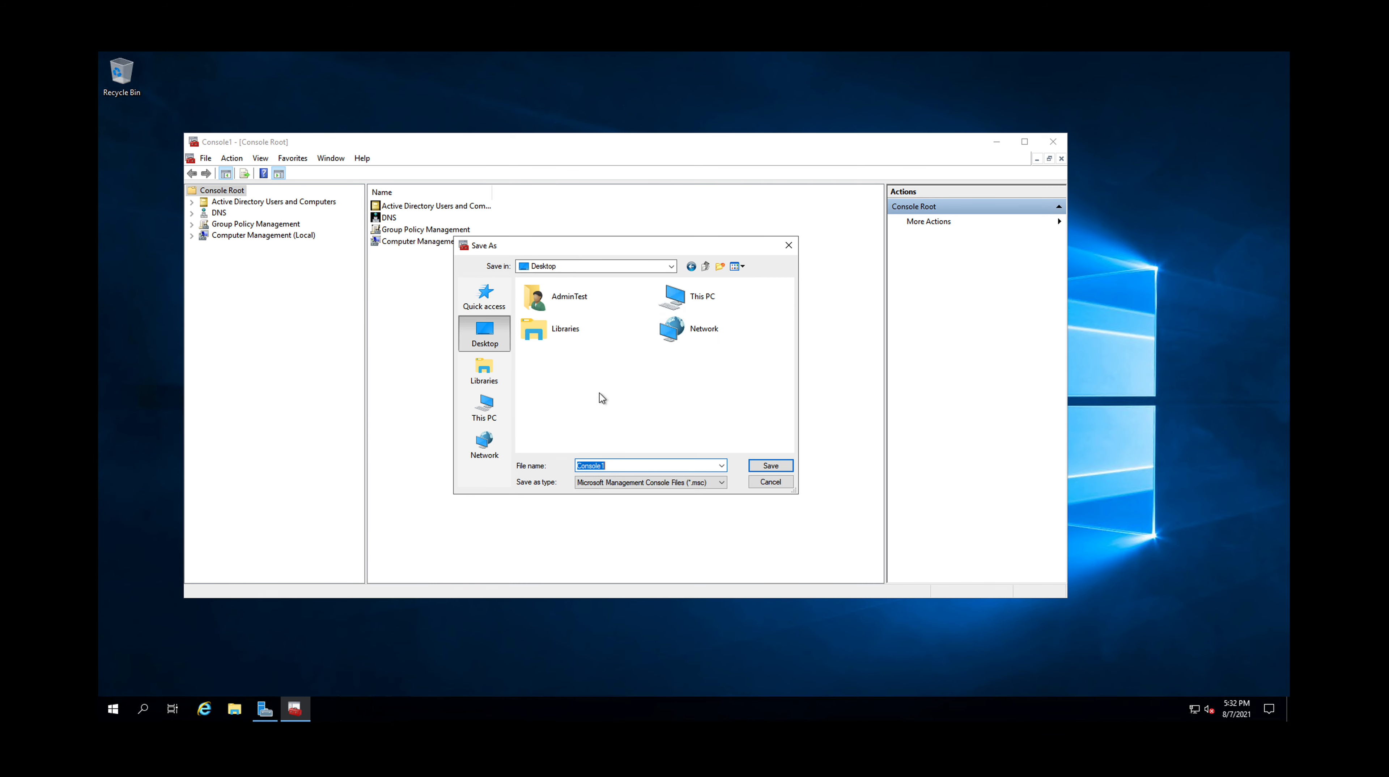
pyautogui.click(775, 472)
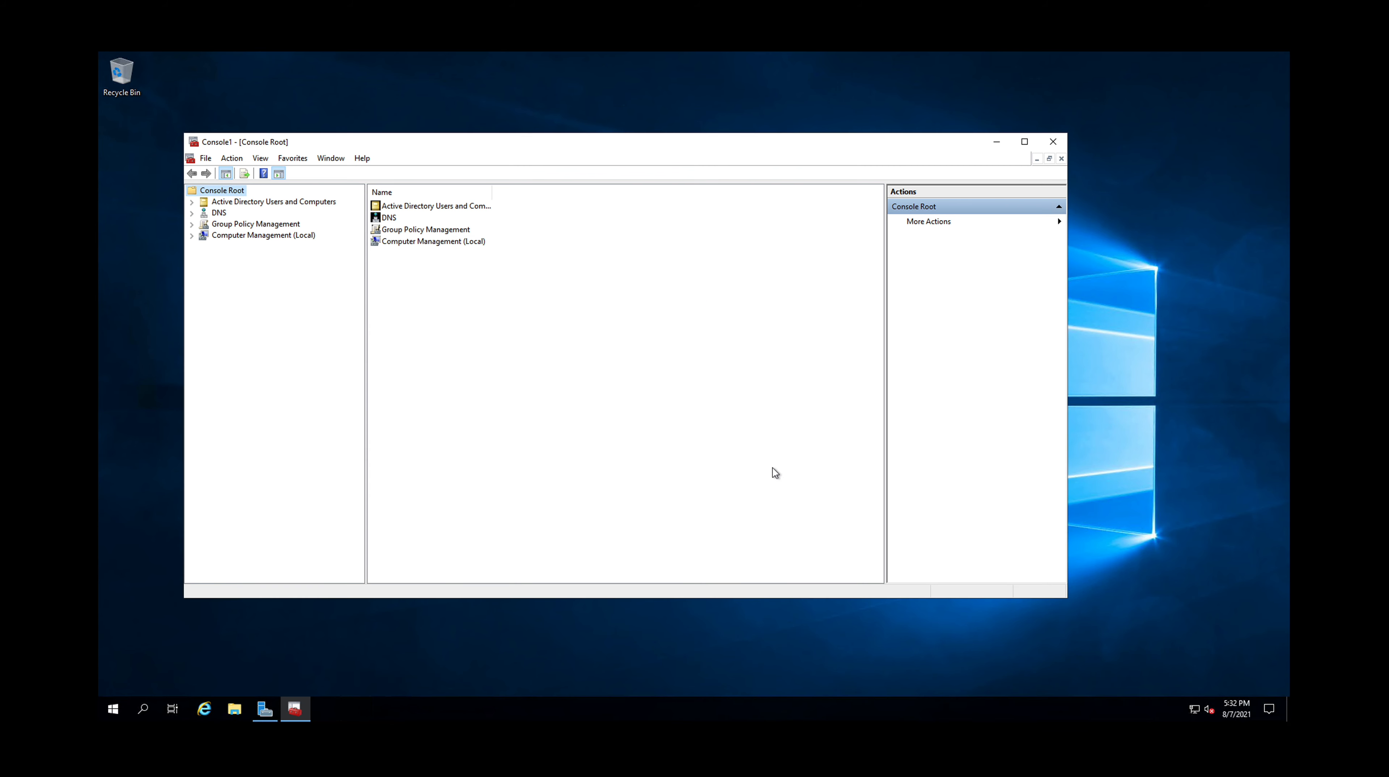
pyautogui.click(1053, 141)
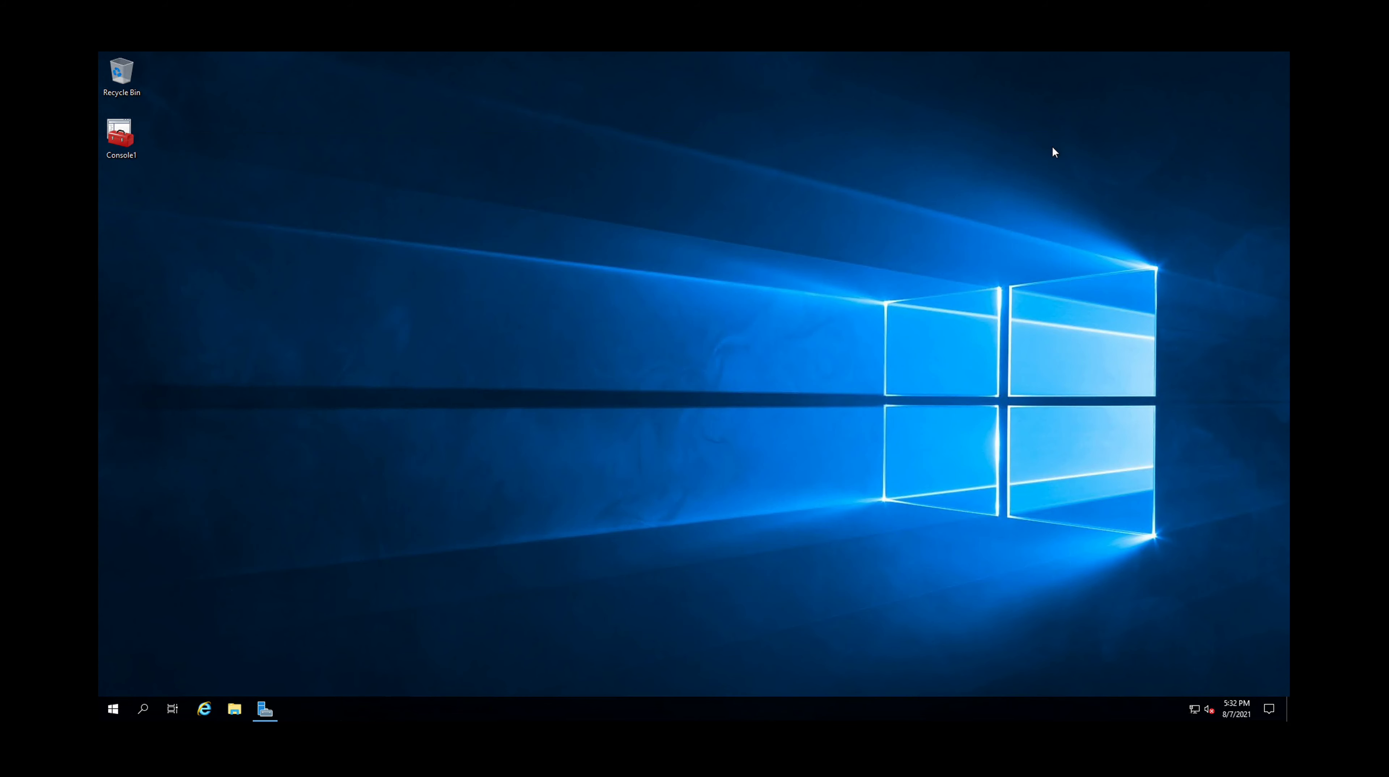
# - Open Console1 from the desktop and expand Active Directory Users and Computers, the VM21Test.local domain, DNS and Group Policy Management
pyautogui.doubleClick(129, 146)
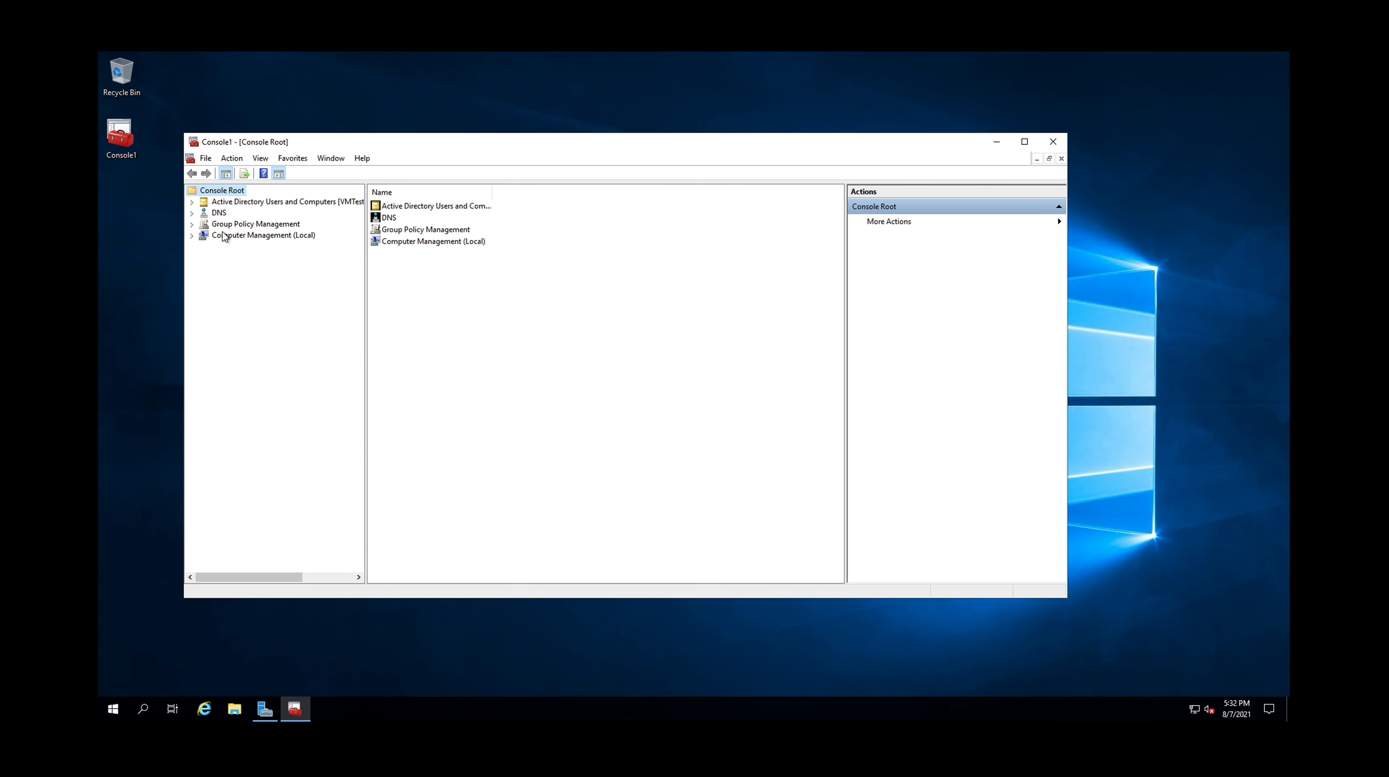
pyautogui.click(192, 202)
pyautogui.click(203, 224)
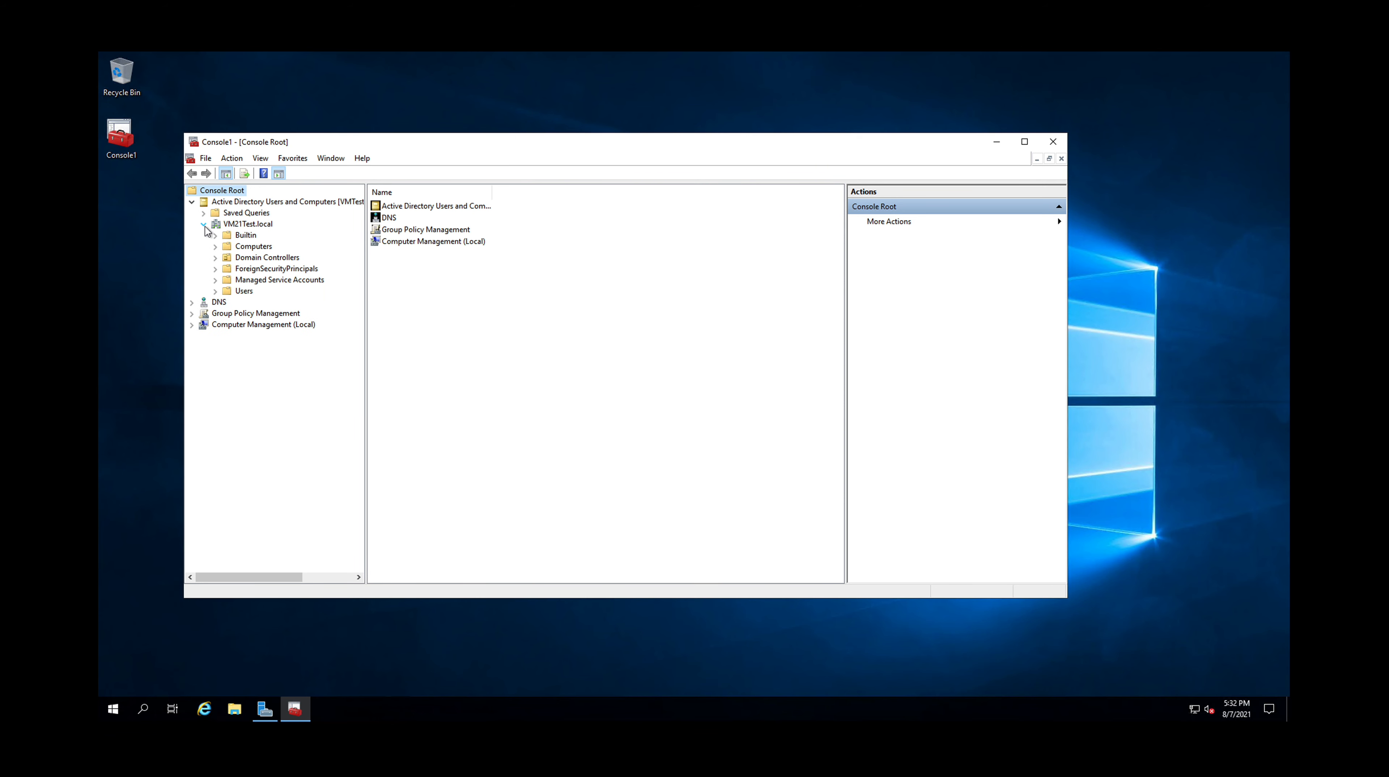
pyautogui.click(191, 302)
pyautogui.click(193, 326)
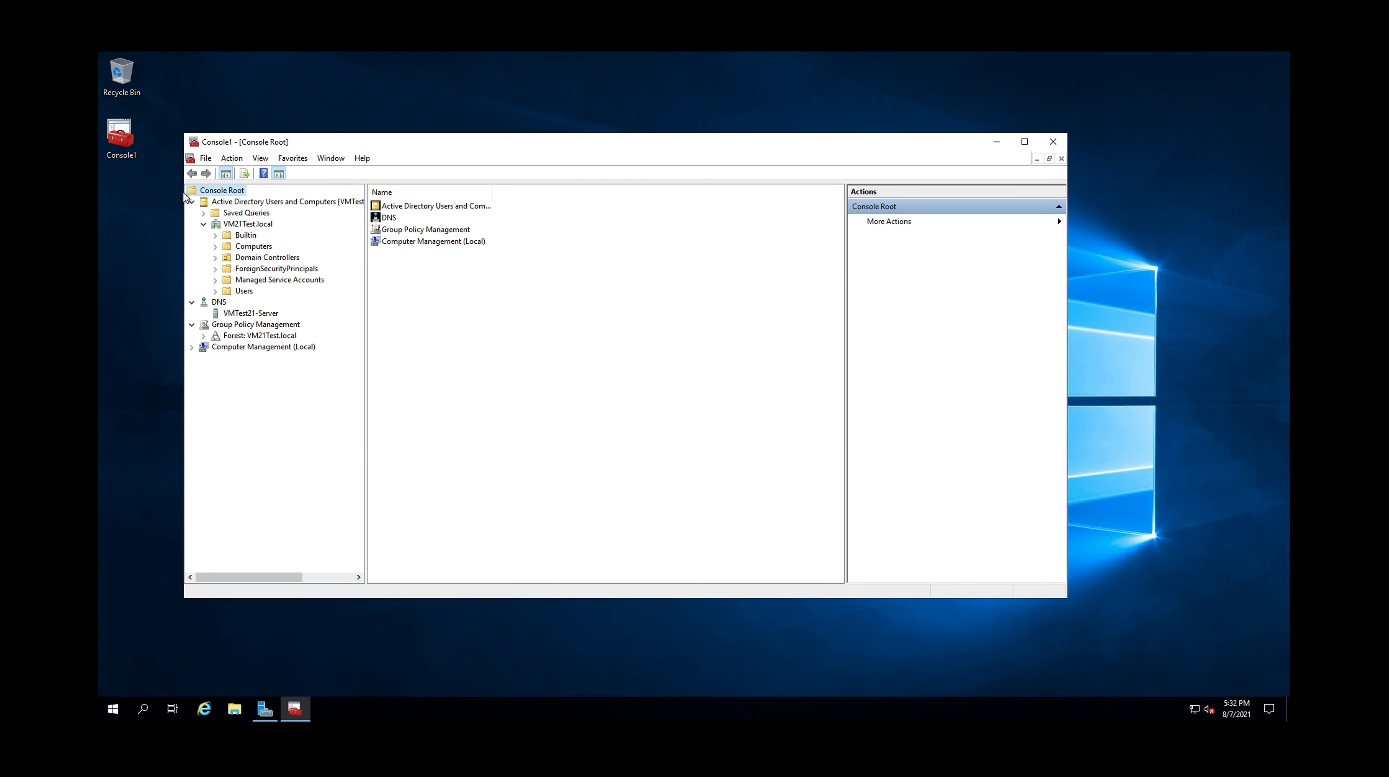
# - Turn on Advanced Features for the VM21Test.local domain and save the console
pyautogui.click(241, 224)
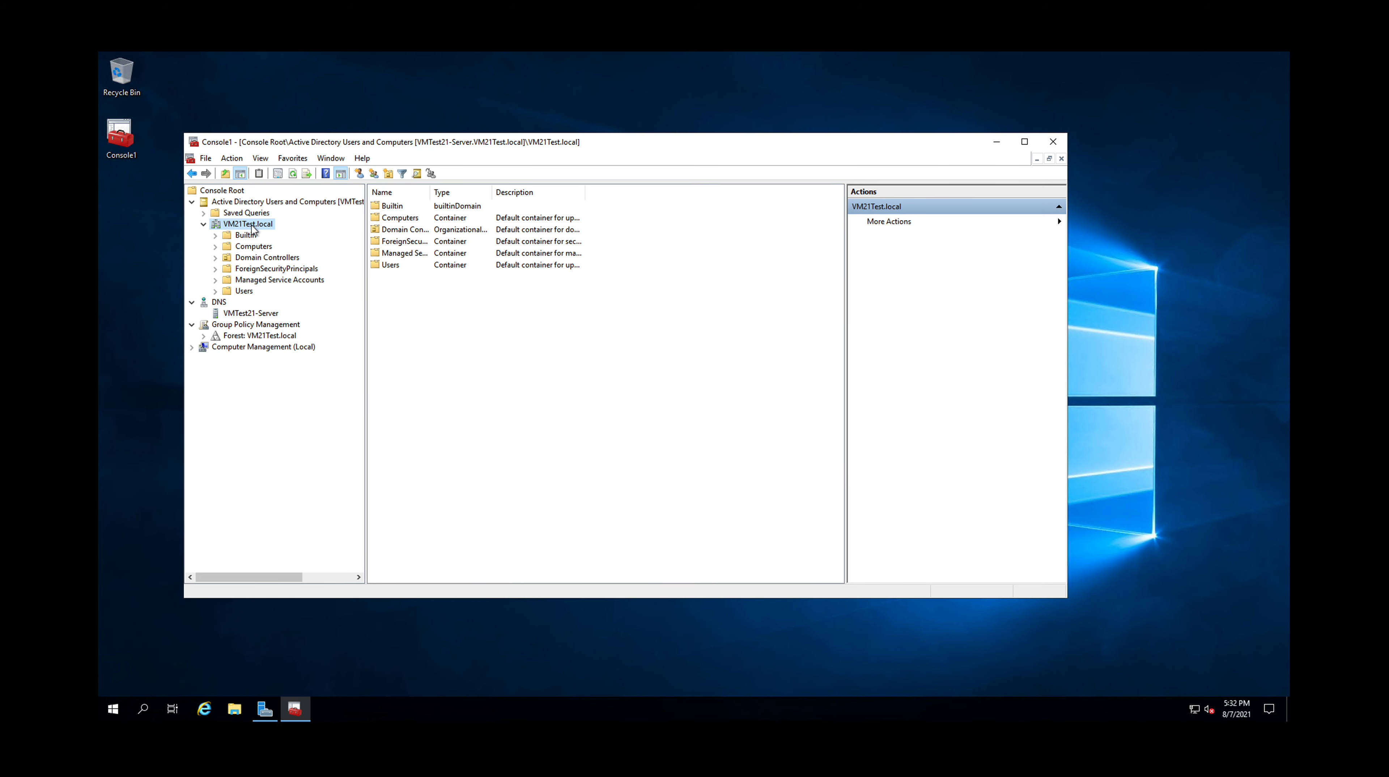
pyautogui.click(262, 159)
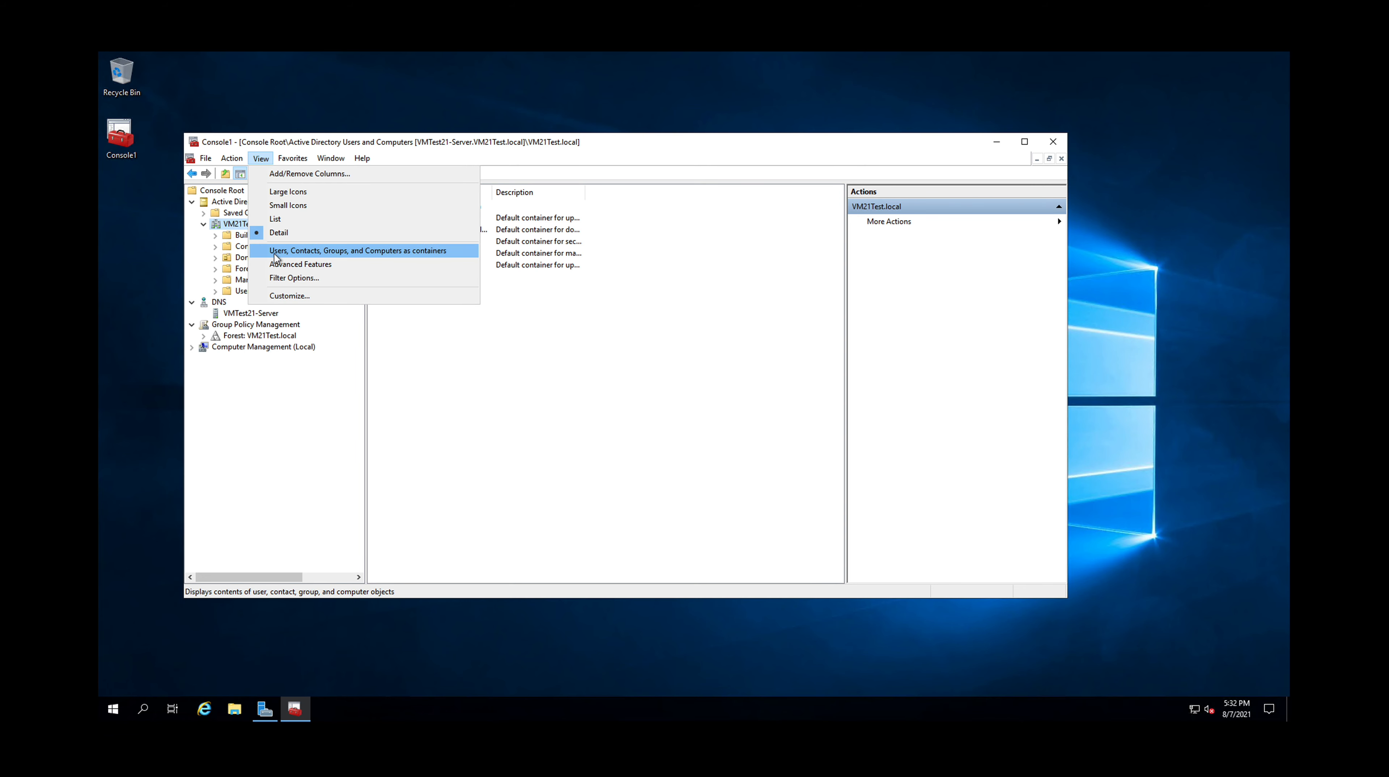
pyautogui.click(276, 265)
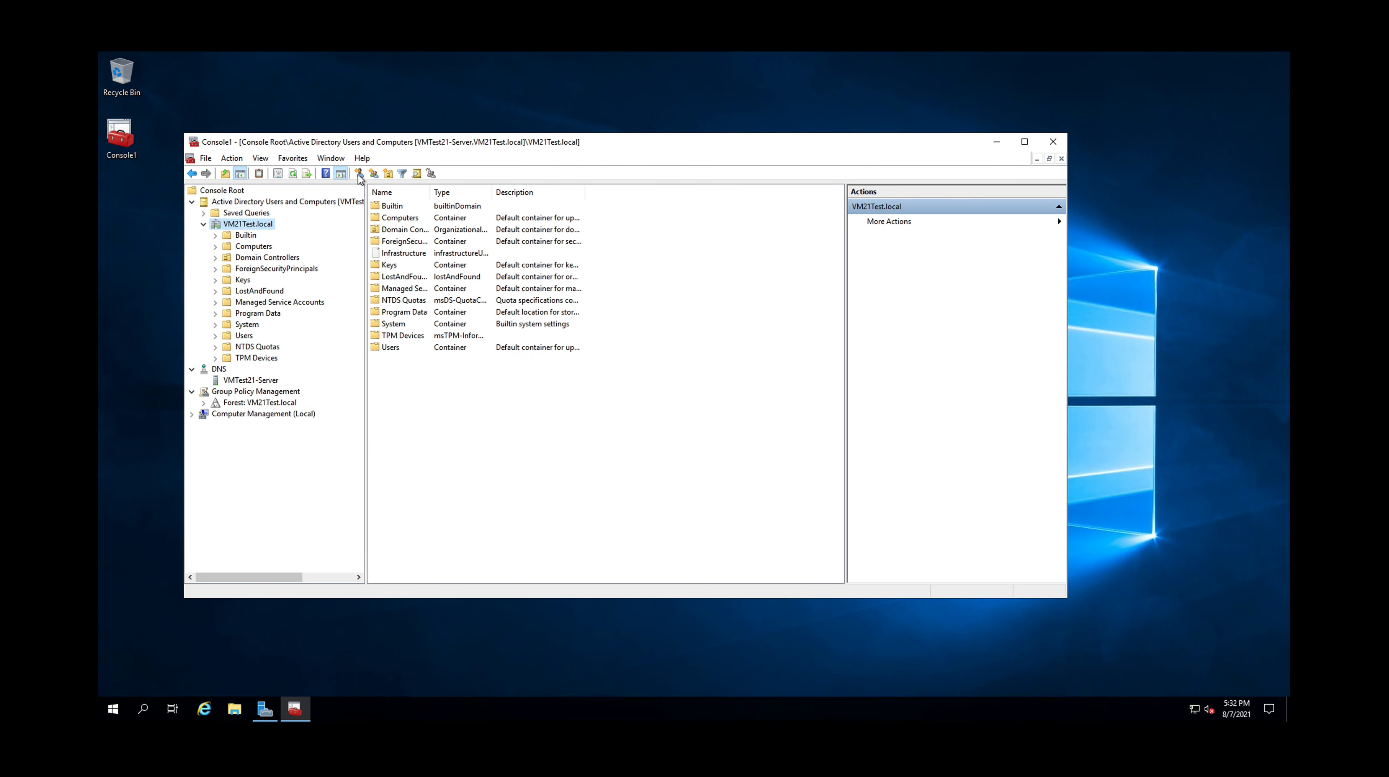
pyautogui.click(206, 158)
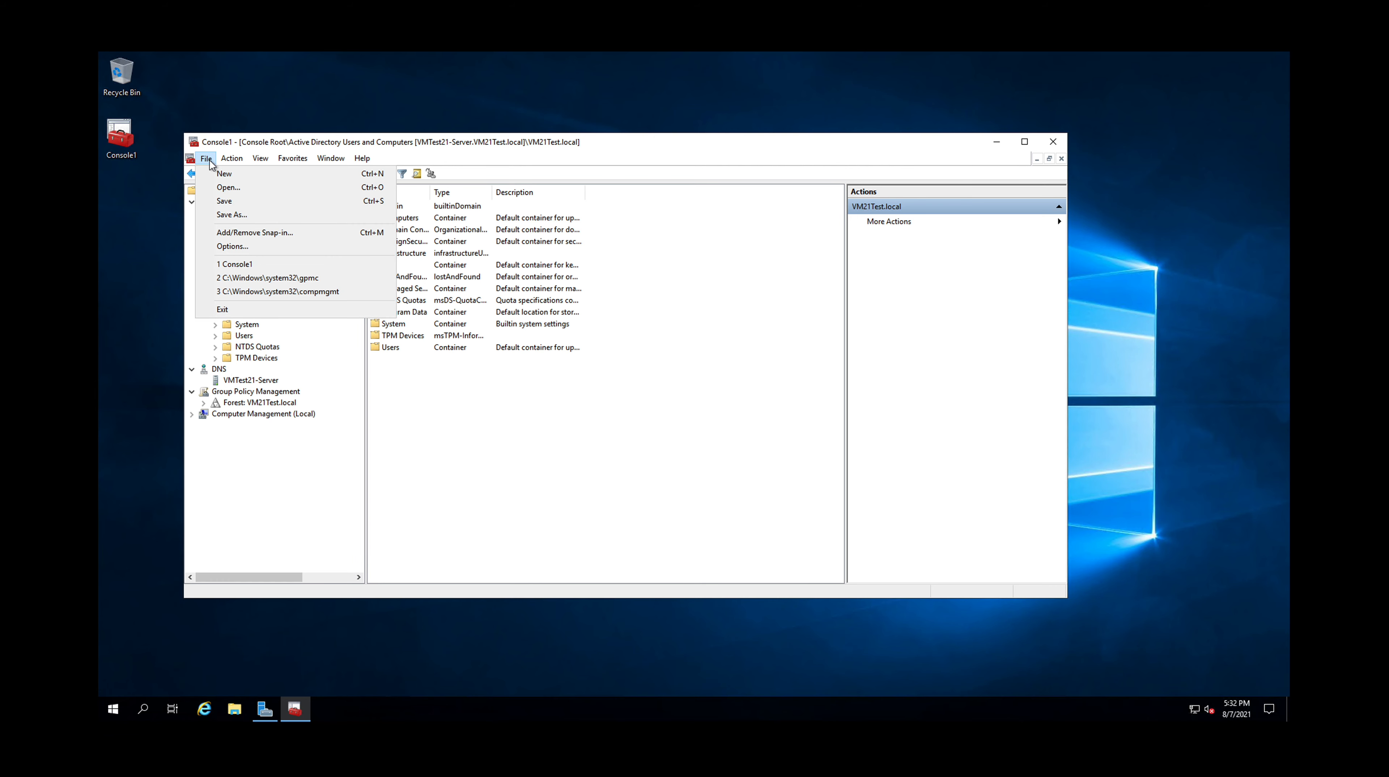
pyautogui.click(218, 205)
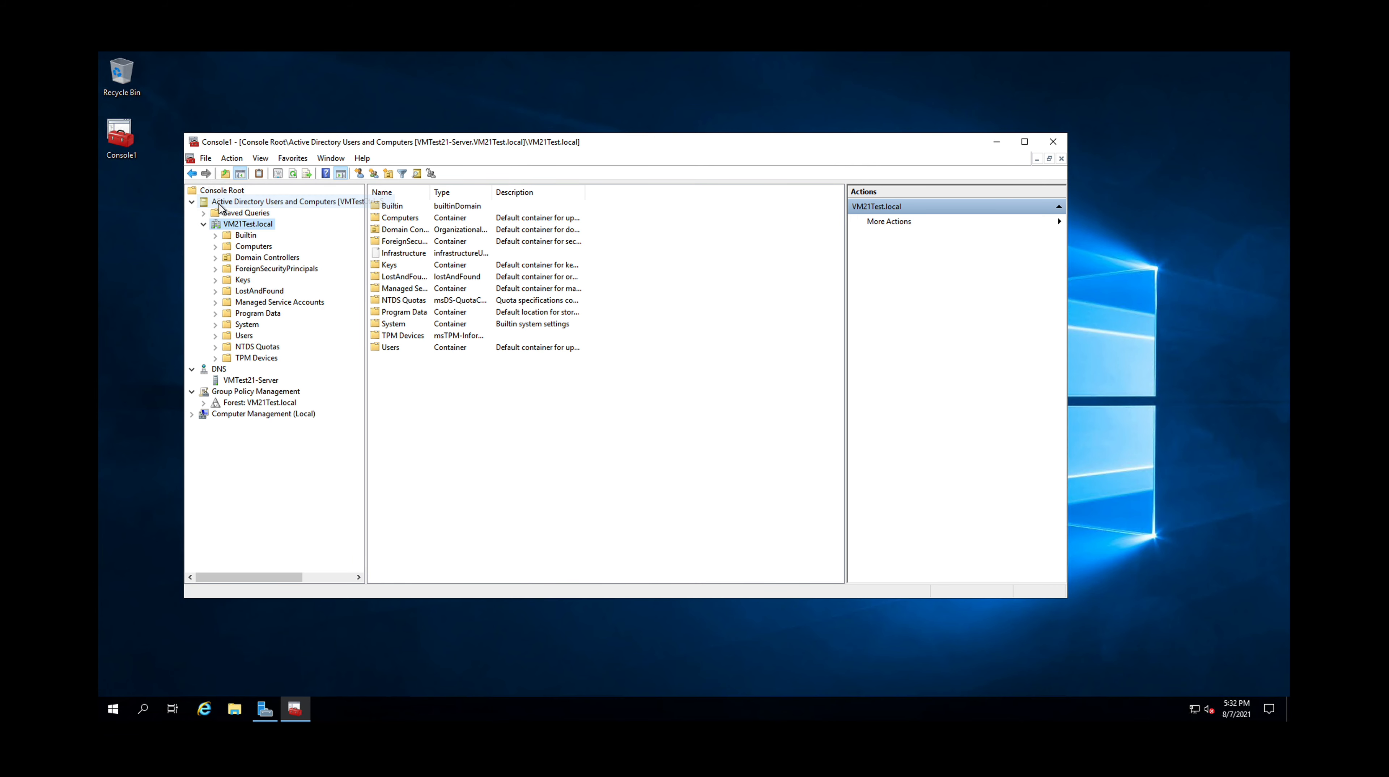
# - Close and reopen Console1 from the desktop to check the saved Advanced Features view of the VM21Test.local domain
pyautogui.click(1054, 150)
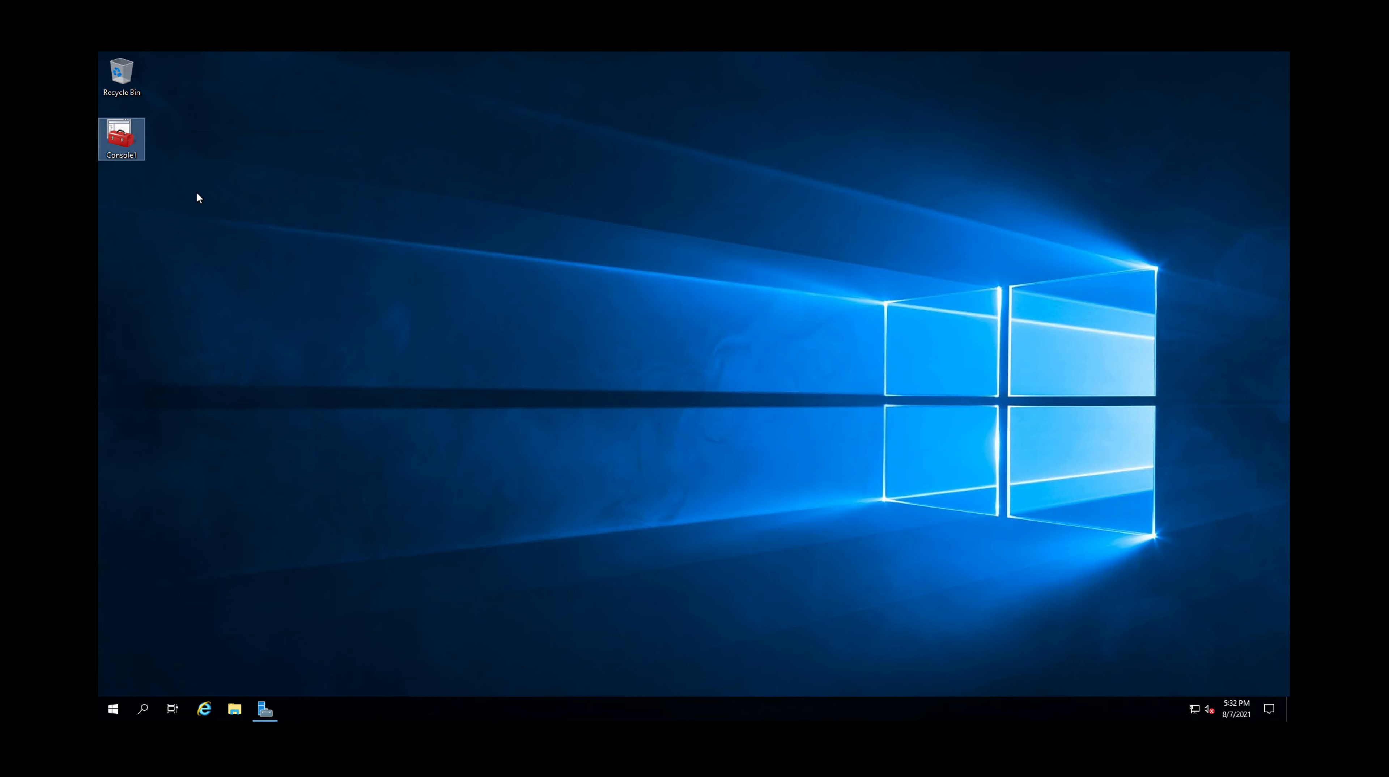
pyautogui.doubleClick(131, 146)
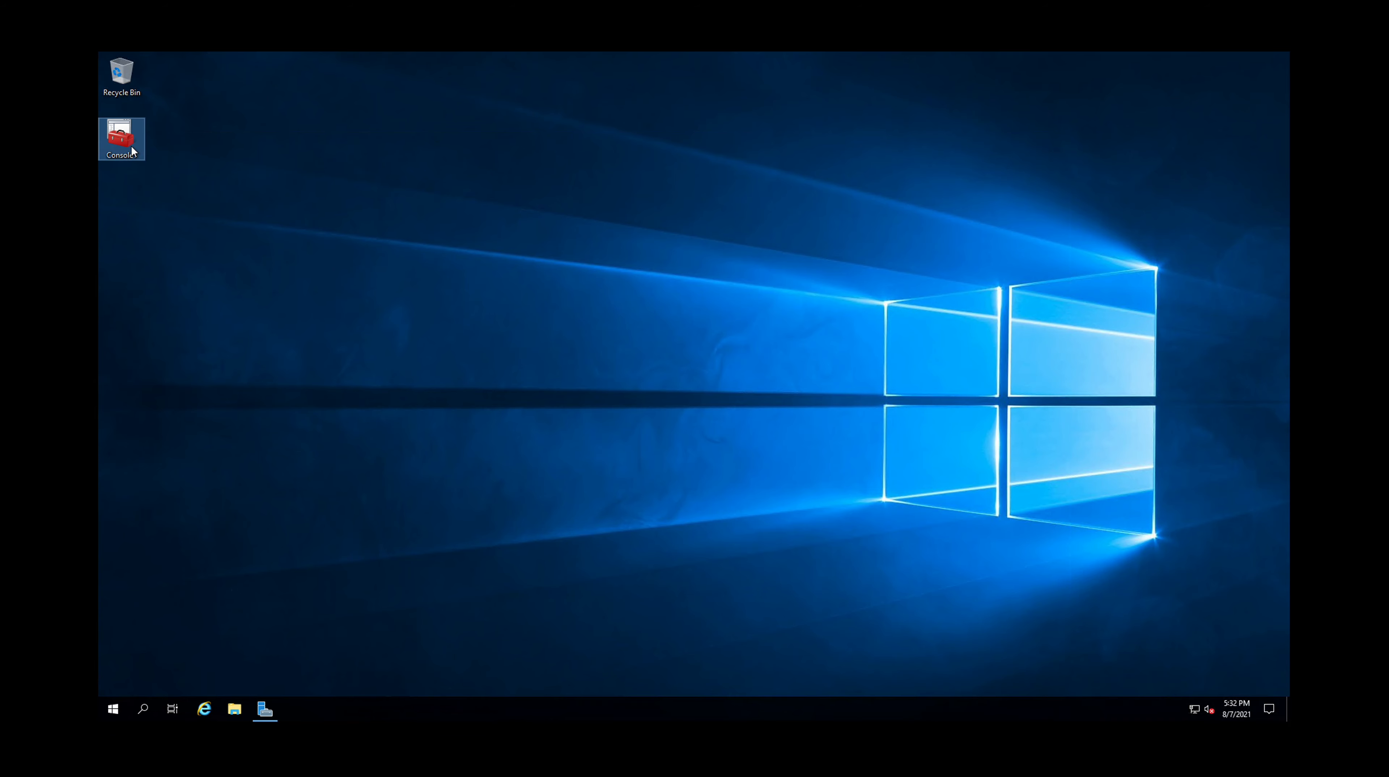
pyautogui.click(204, 224)
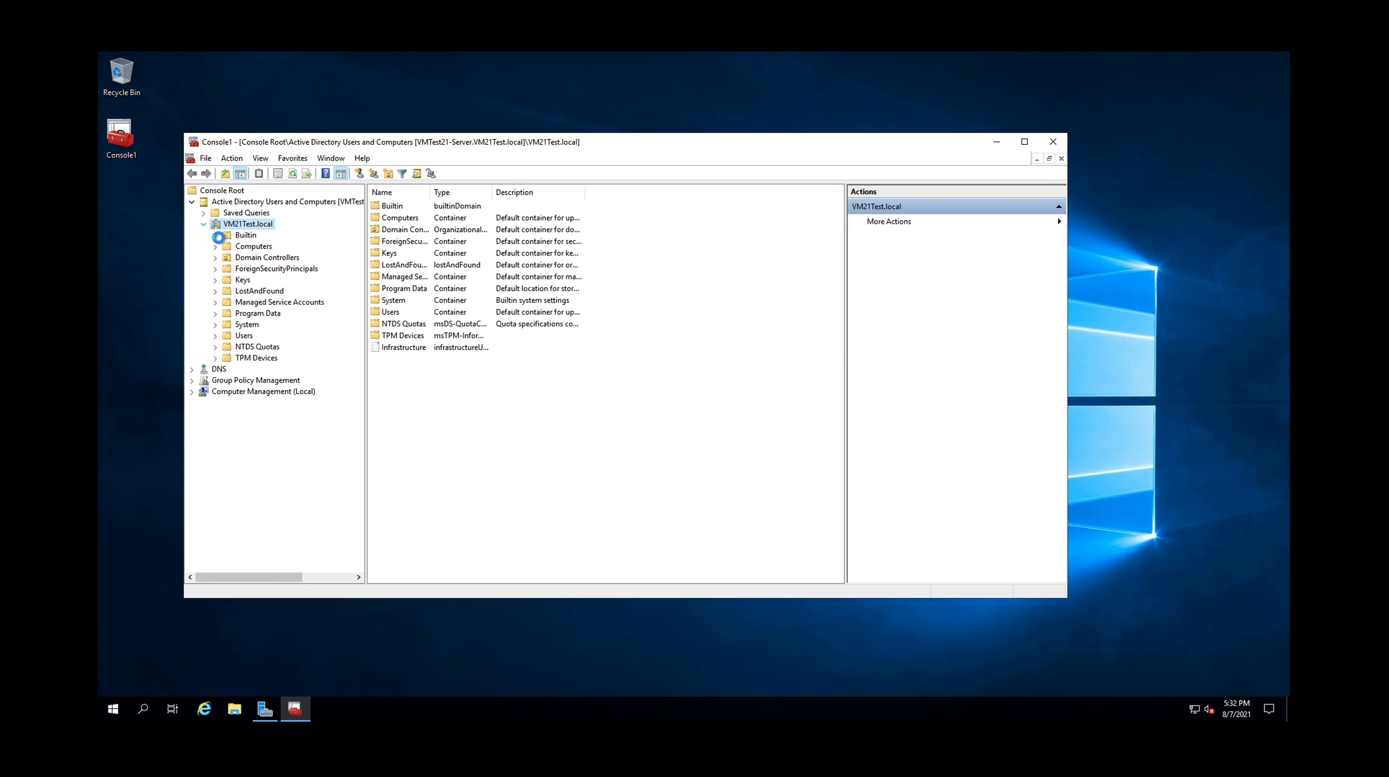